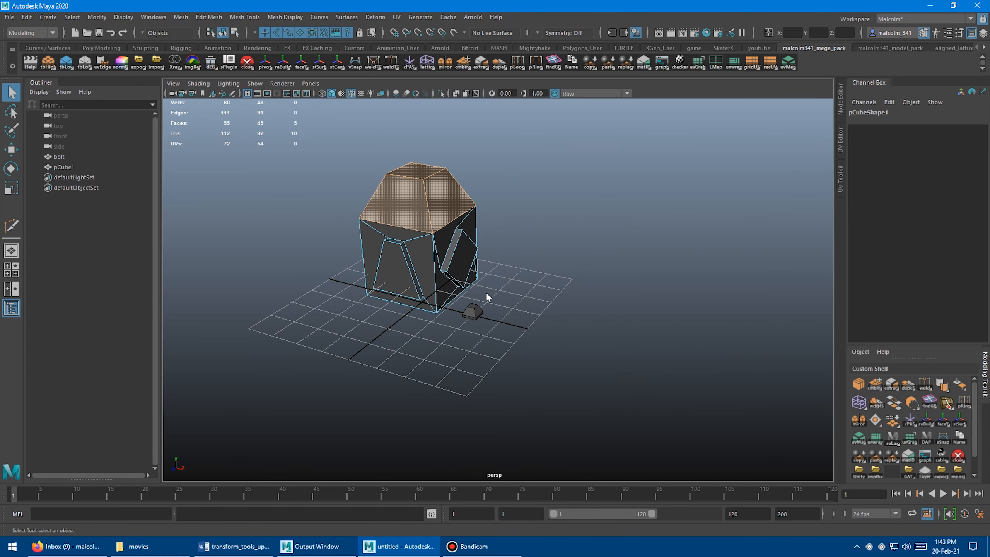
# Step: Place copies of the bolt on the selected sloped and top faces of the cube
pyautogui.click(473, 312)
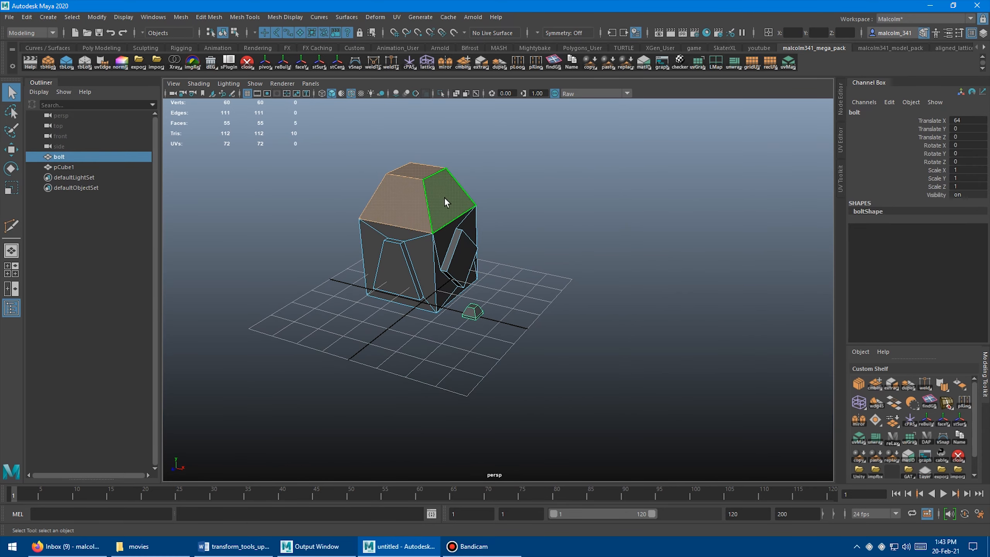
pyautogui.keyDown('alt'); pyautogui.moveTo(445, 201); pyautogui.dragTo(499, 275); pyautogui.keyUp('alt')
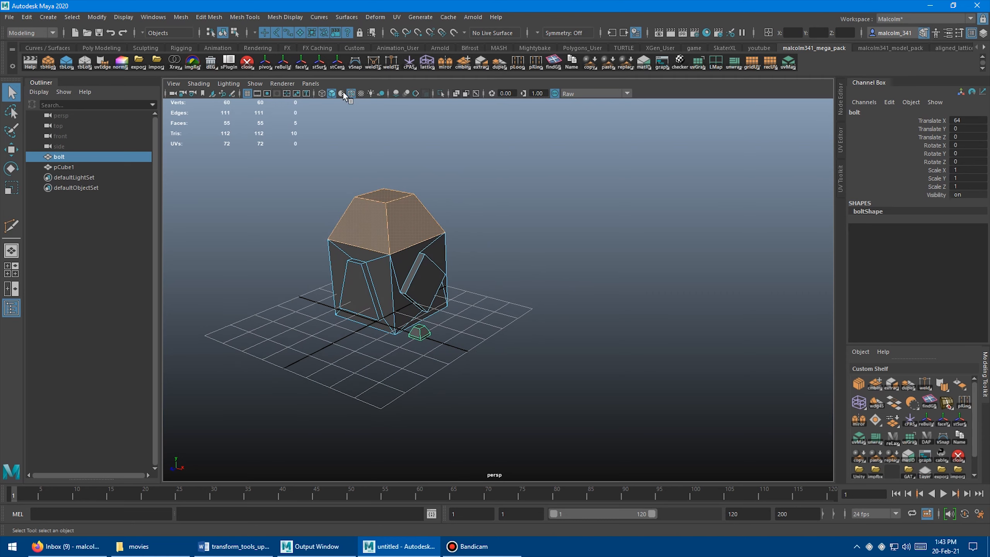
pyautogui.click(336, 62)
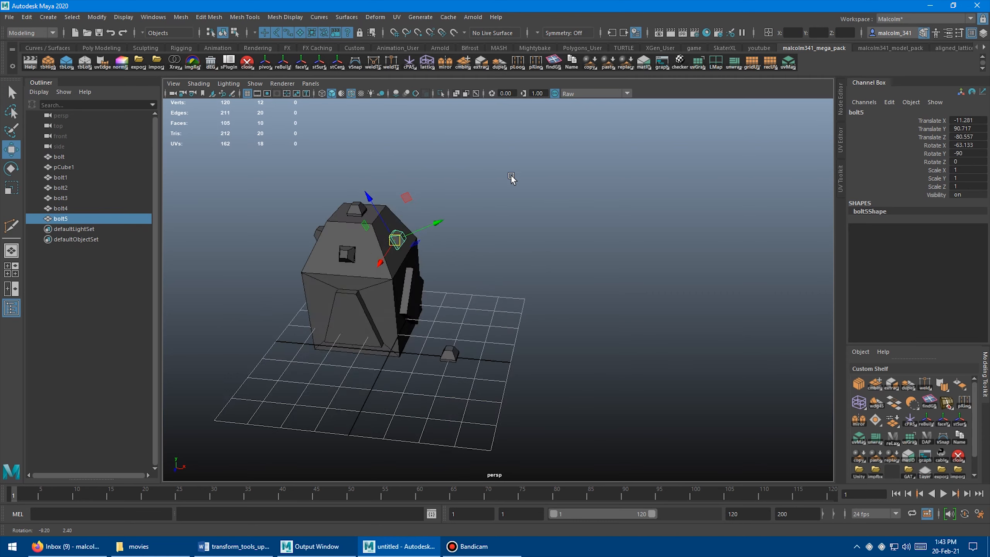
# Step: Select the eight upper corner vertices of the cube and place a copy of the bolt on each
pyautogui.keyDown('alt'); pyautogui.moveTo(508, 177); pyautogui.dragTo(384, 218); pyautogui.keyUp('alt')
pyautogui.press('q')
pyautogui.click(466, 259)
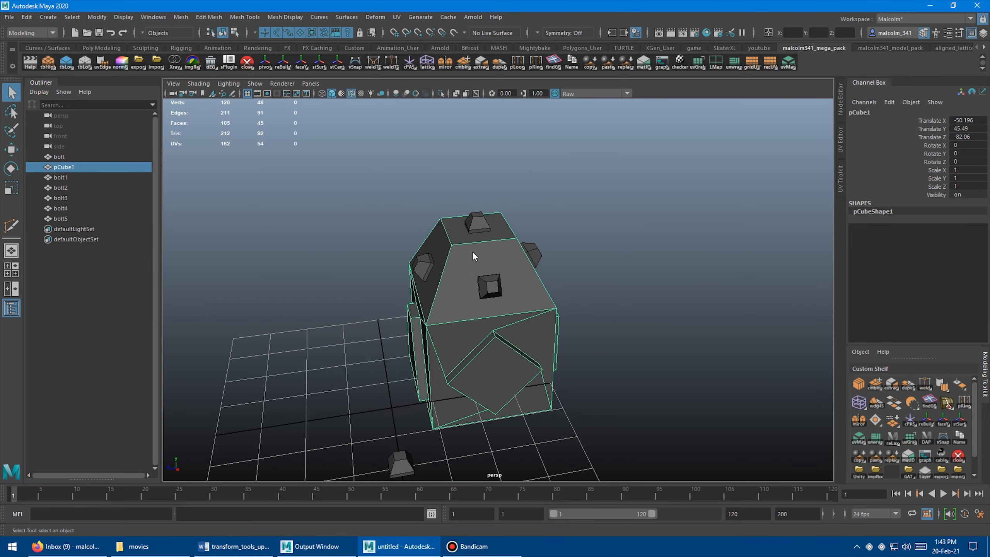
pyautogui.moveTo(472, 251); pyautogui.dragTo(451, 245, button='right')
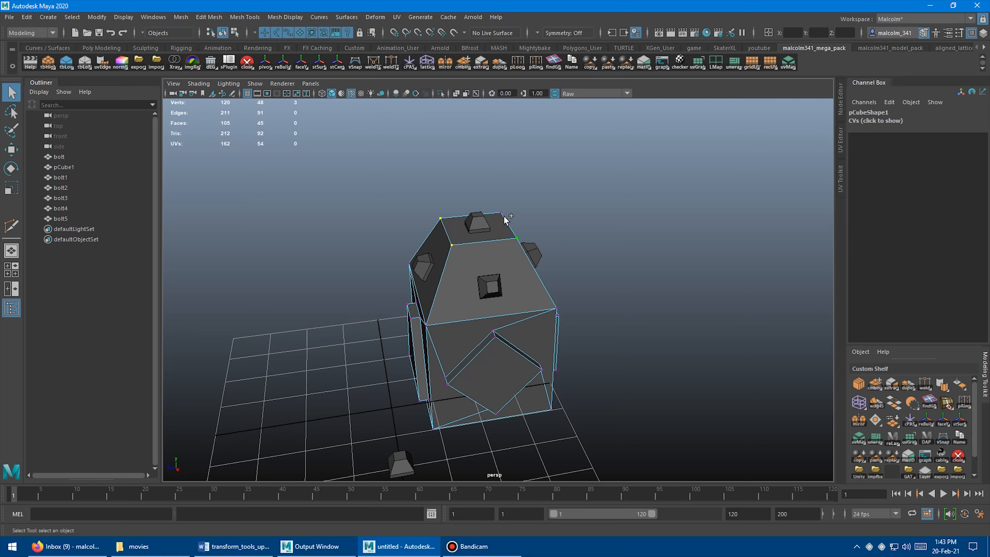
pyautogui.keyDown('alt'); pyautogui.moveTo(510, 257); pyautogui.dragTo(450, 274); pyautogui.keyUp('alt')
pyautogui.keyDown('alt'); pyautogui.moveTo(522, 282); pyautogui.dragTo(396, 293); pyautogui.keyUp('alt')
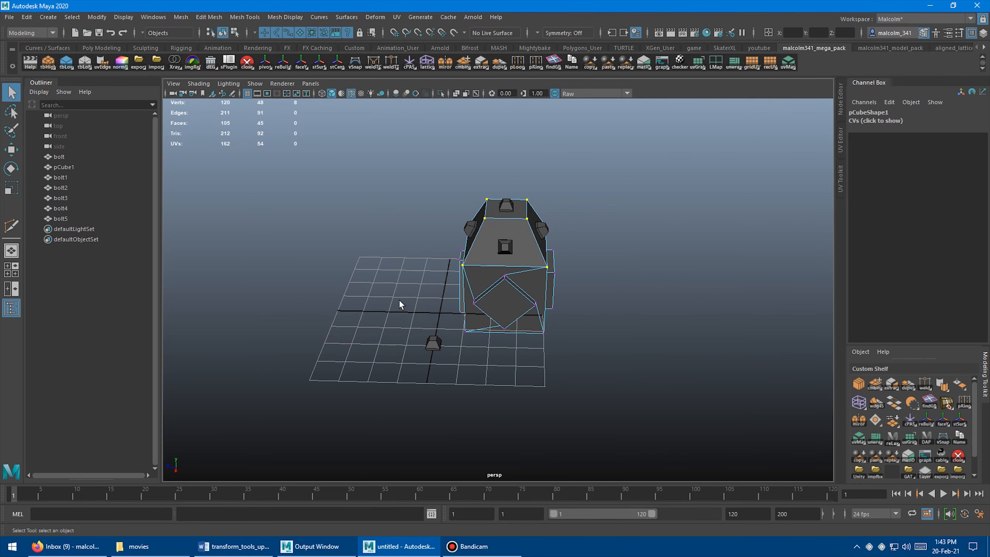
pyautogui.click(435, 341)
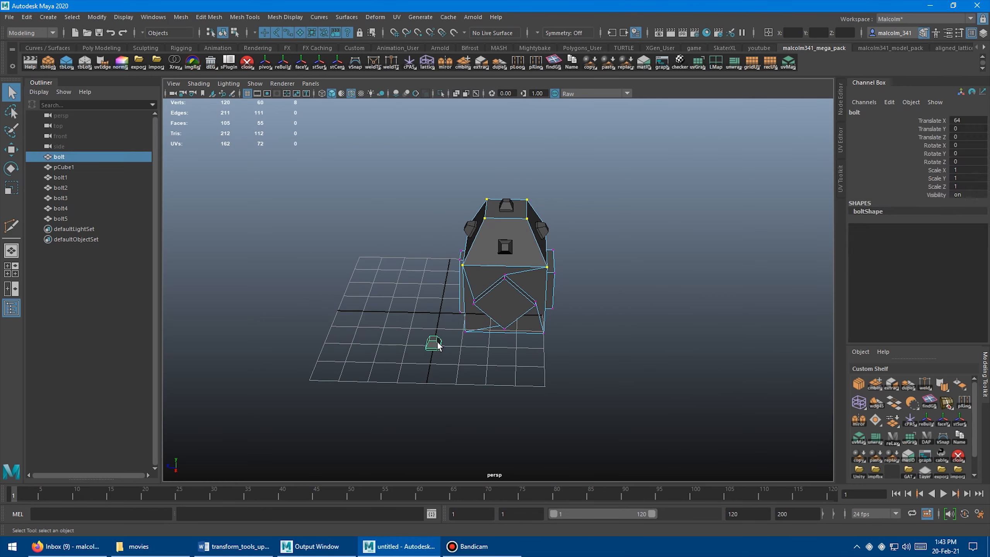
pyautogui.click(335, 62)
# Step: Scale the bolt copy at one of the cube's top corners to 0.7, then try moving it and undo the move
pyautogui.keyDown('alt'); pyautogui.moveTo(386, 179); pyautogui.dragTo(596, 201); pyautogui.keyUp('alt')
pyautogui.keyDown('alt'); pyautogui.moveTo(423, 245); pyautogui.dragTo(541, 244, button='right'); pyautogui.keyUp('alt')
pyautogui.keyDown('alt'); pyautogui.moveTo(541, 243); pyautogui.dragTo(425, 245); pyautogui.keyUp('alt')
pyautogui.scroll(-3, 523, 240)
pyautogui.press('r')
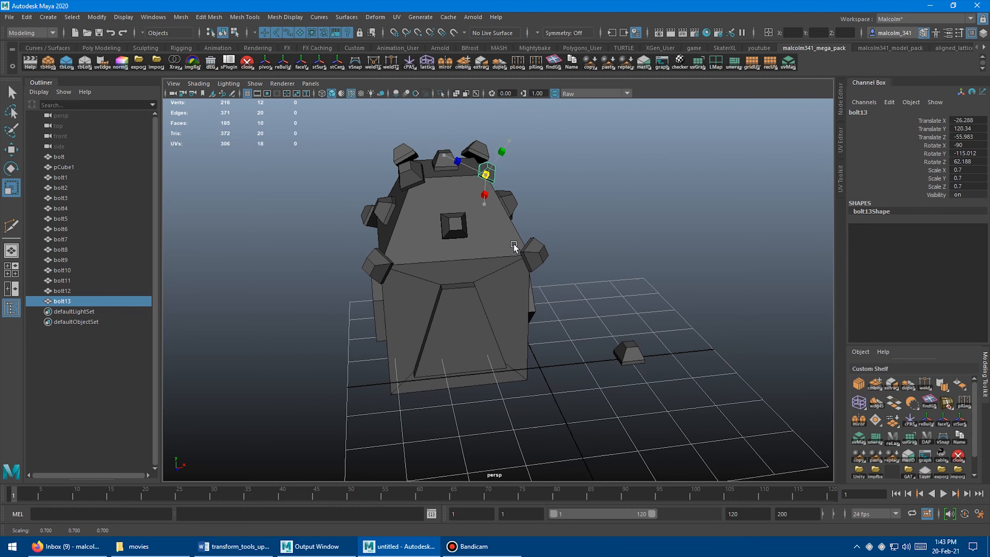
pyautogui.moveTo(519, 243); pyautogui.dragTo(518, 245, button='middle')
pyautogui.press('w')
pyautogui.moveTo(499, 151); pyautogui.dragTo(523, 165)
pyautogui.hotkey('ctrl', 'z')
# Step: Select individual bolt copies on the cube and try moving the one on a sloped face along its own axis
pyautogui.click(537, 247)
pyautogui.keyDown('alt'); pyautogui.moveTo(506, 267); pyautogui.dragTo(452, 285); pyautogui.keyUp('alt')
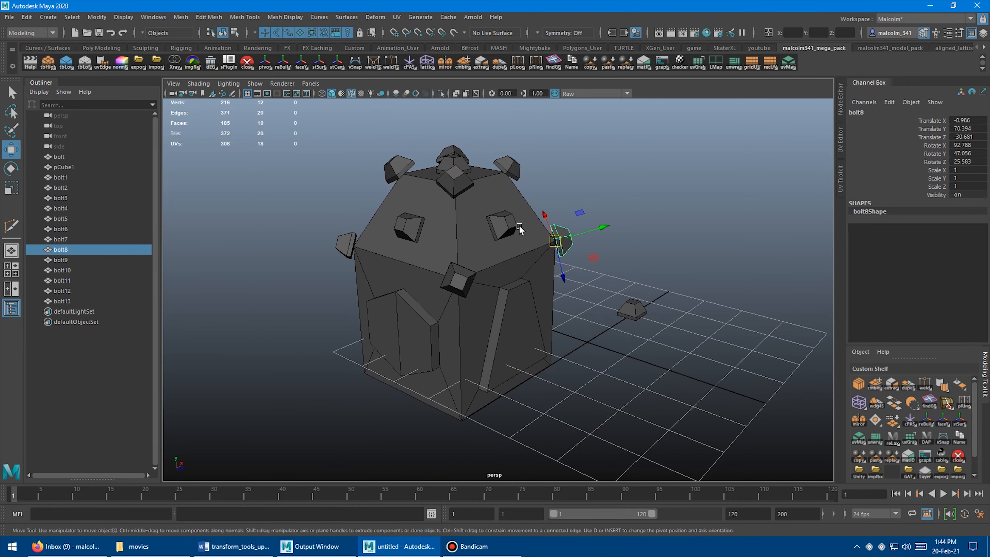
pyautogui.click(504, 227)
pyautogui.keyDown('alt'); pyautogui.moveTo(509, 272); pyautogui.dragTo(442, 249); pyautogui.keyUp('alt')
pyautogui.moveTo(439, 206)
pyautogui.mouseDown()
pyautogui.moveTo(411, 176)
pyautogui.moveTo(408, 233)
pyautogui.moveTo(441, 190)
pyautogui.mouseUp()
pyautogui.keyDown('alt'); pyautogui.moveTo(412, 229); pyautogui.dragTo(432, 221); pyautogui.keyUp('alt')
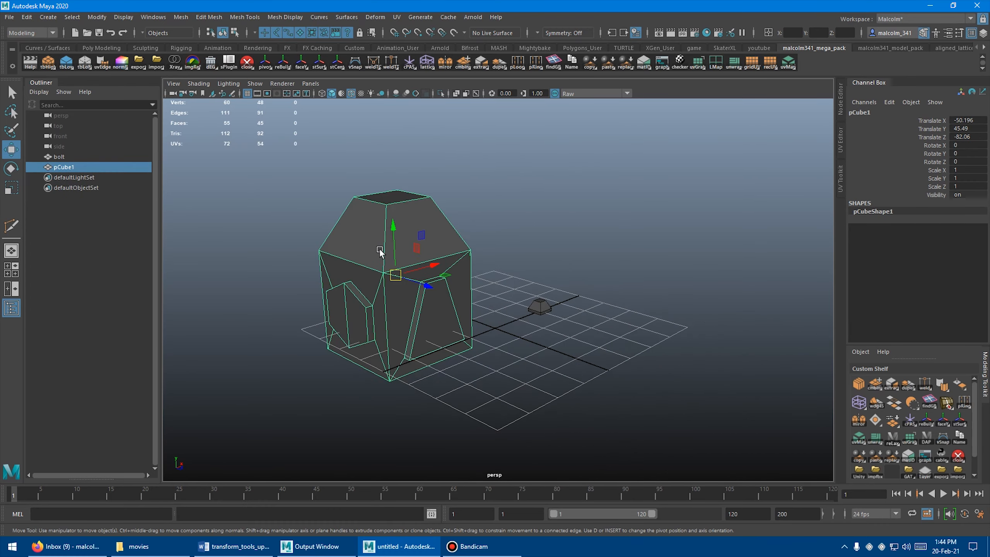
# Step: Rotate the cube to about -0.8, -12.3 and 41.2 degrees in X, Y and Z, and freeze its transformations
pyautogui.keyDown('alt'); pyautogui.moveTo(379, 247); pyautogui.dragTo(396, 236); pyautogui.keyUp('alt')
pyautogui.press('e')
pyautogui.press('q')
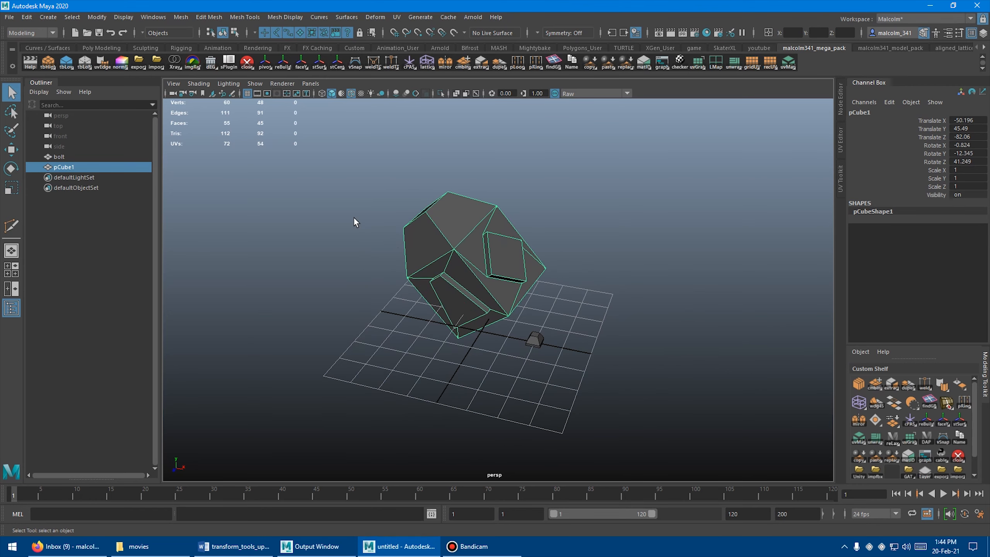
pyautogui.click(97, 17)
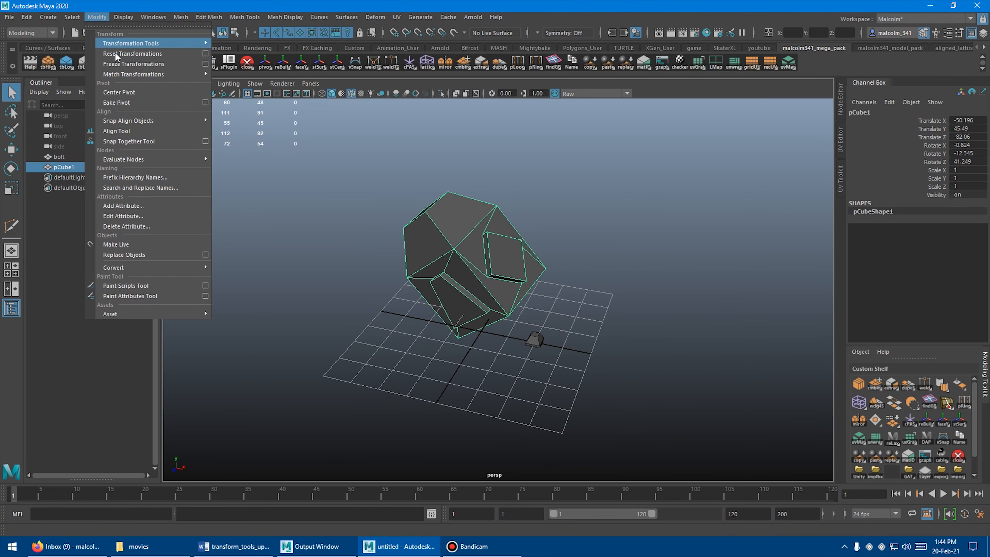
pyautogui.click(122, 64)
pyautogui.keyDown('alt'); pyautogui.moveTo(619, 233); pyautogui.dragTo(541, 182); pyautogui.keyUp('alt')
pyautogui.keyDown('alt'); pyautogui.moveTo(585, 202); pyautogui.dragTo(570, 229); pyautogui.keyUp('alt')
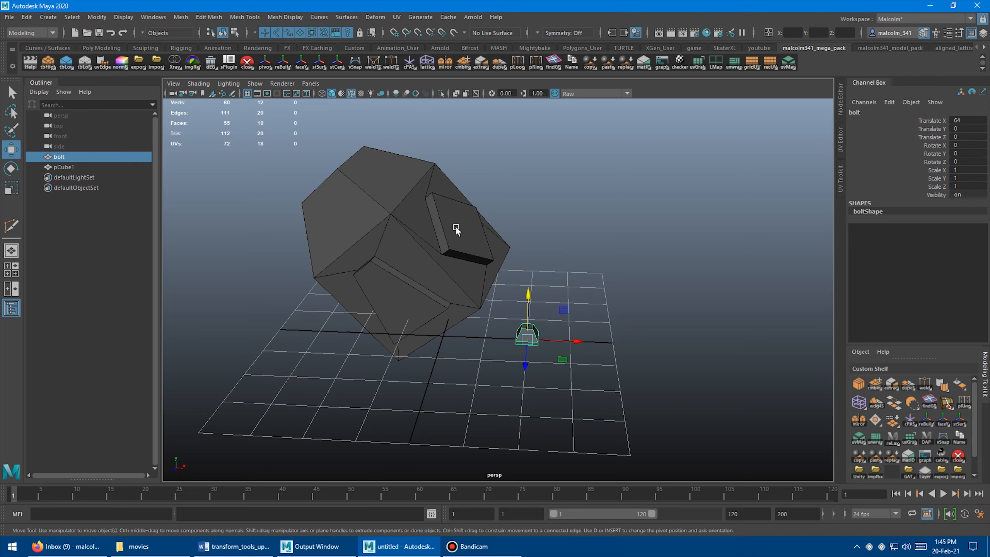
# Step: Rotate the bolt about -24 degrees around Y, then reset its Rotate Y to 0
pyautogui.keyDown('alt'); pyautogui.moveTo(486, 241); pyautogui.dragTo(568, 288); pyautogui.keyUp('alt')
pyautogui.press('e')
pyautogui.moveTo(521, 423); pyautogui.dragTo(505, 431)
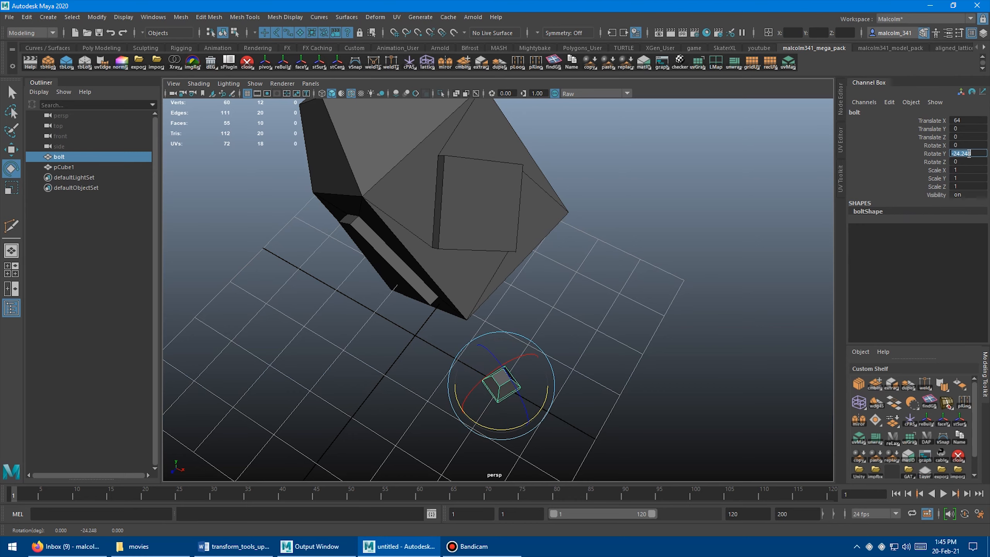
# Step: Try moving the bolt up about 11.7 units in Y and undo the move
pyautogui.keyDown('alt'); pyautogui.moveTo(623, 316); pyautogui.dragTo(509, 273); pyautogui.keyUp('alt')
pyautogui.press('w')
pyautogui.hotkey('ctrl', 'z')
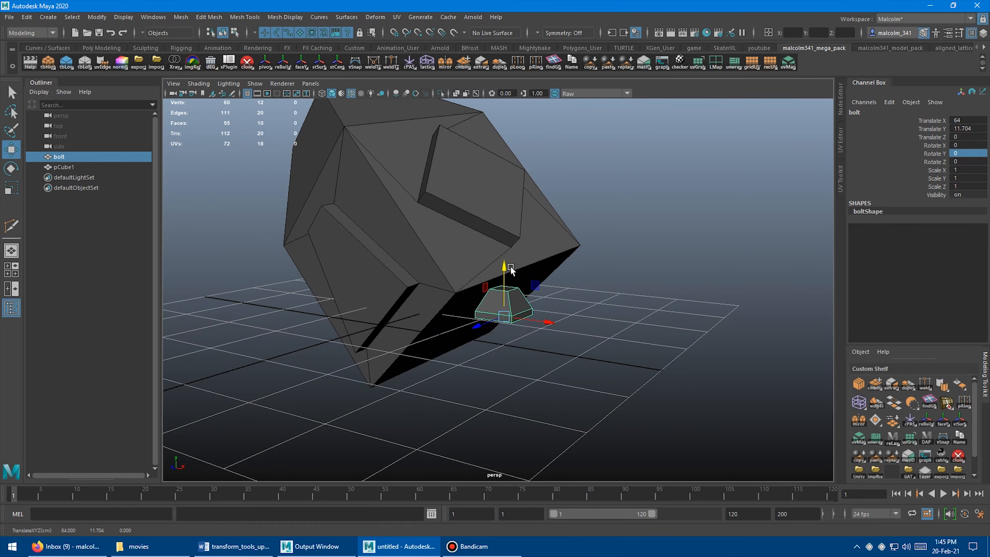
# Step: Move the bolt away from the cube to about X 126, Y 55 and Z -14
pyautogui.keyDown('alt'); pyautogui.moveTo(595, 297); pyautogui.dragTo(551, 225); pyautogui.keyUp('alt')
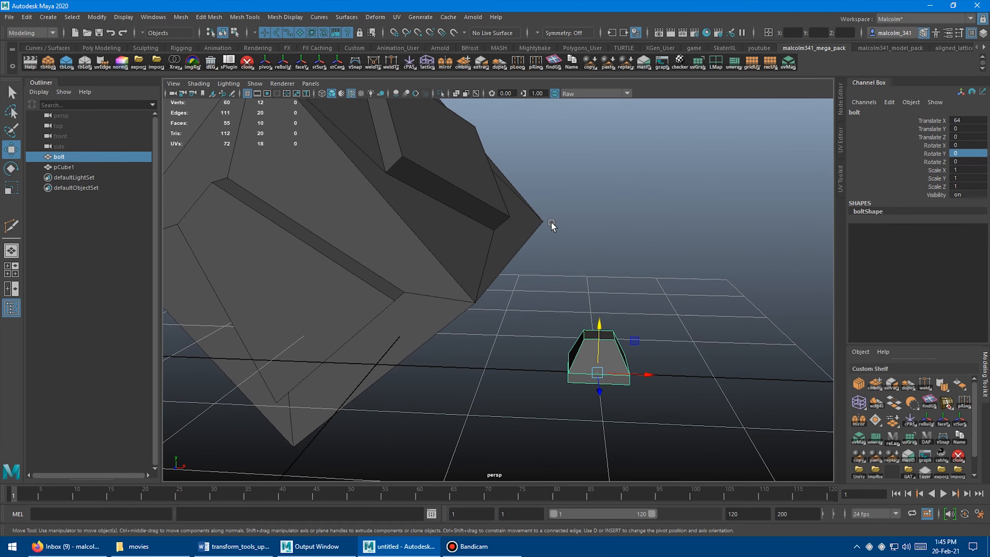
pyautogui.scroll(-5, 625, 237)
pyautogui.keyDown('alt'); pyautogui.moveTo(624, 238); pyautogui.dragTo(526, 234); pyautogui.keyUp('alt')
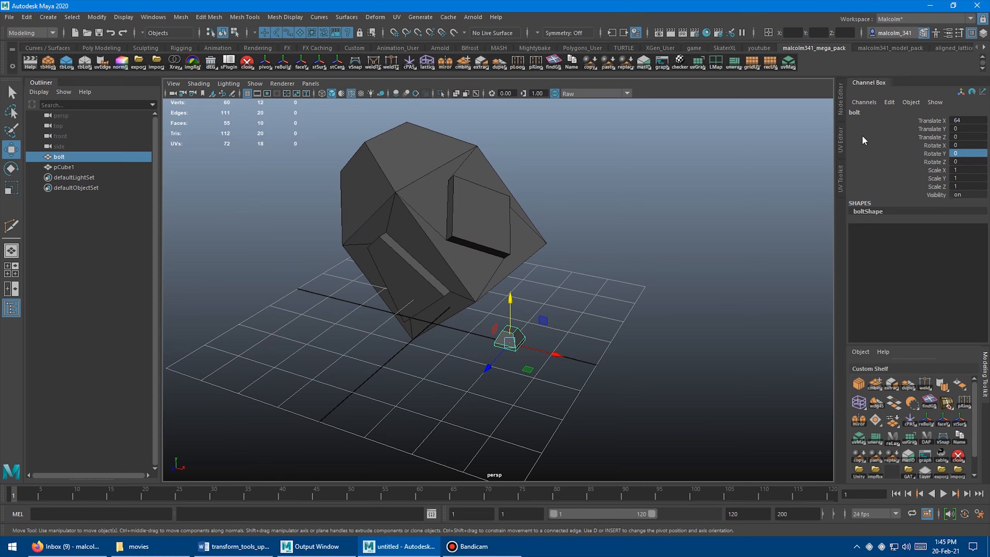
pyautogui.keyDown('alt'); pyautogui.moveTo(648, 206); pyautogui.dragTo(530, 227); pyautogui.keyUp('alt')
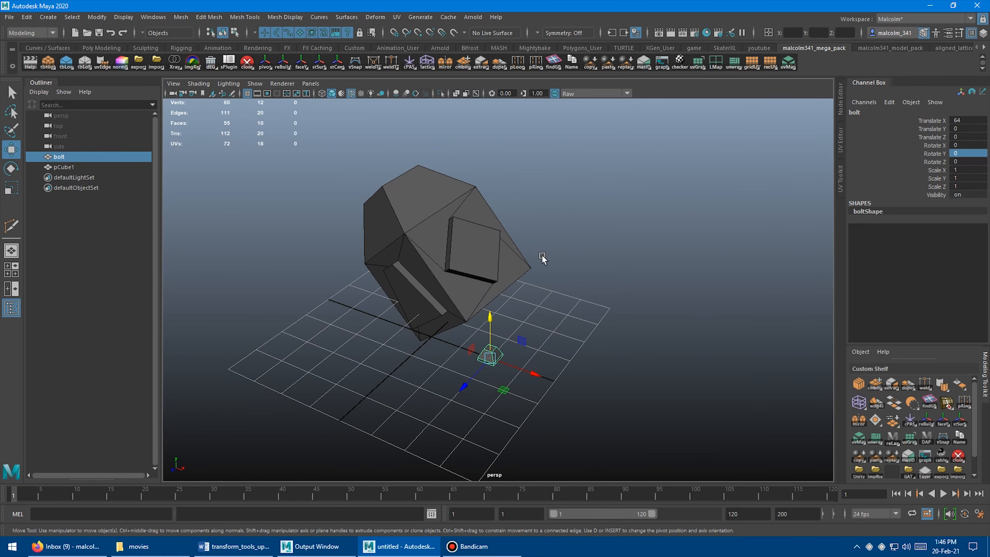
pyautogui.moveTo(490, 317); pyautogui.dragTo(490, 265)
pyautogui.moveTo(504, 336); pyautogui.dragTo(634, 342)
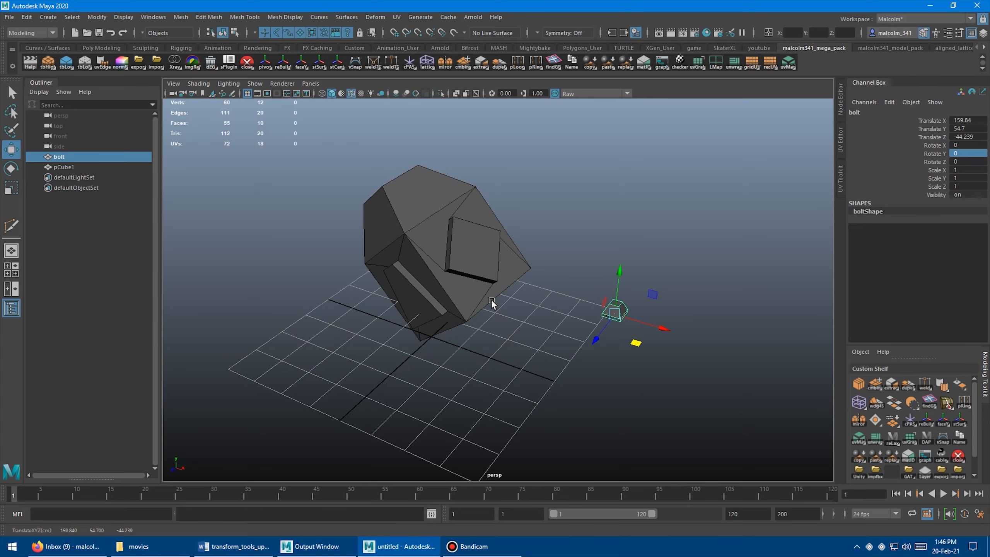
pyautogui.keyDown('alt'); pyautogui.moveTo(491, 299); pyautogui.dragTo(546, 294); pyautogui.keyUp('alt')
pyautogui.moveTo(671, 276)
pyautogui.mouseDown()
pyautogui.moveTo(650, 289)
pyautogui.moveTo(681, 260)
pyautogui.mouseUp()
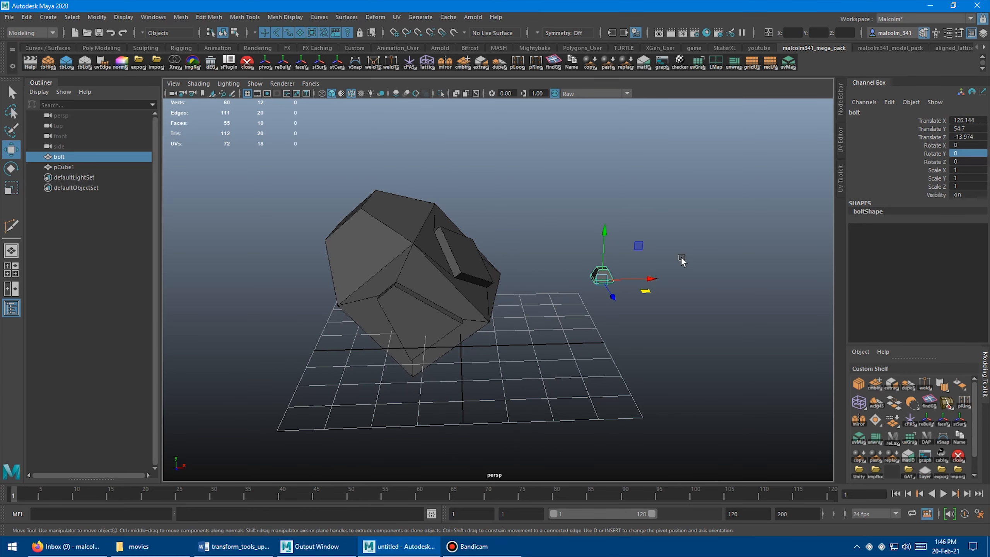
# Step: Freeze the transformations of the moved bolt
pyautogui.keyDown('alt'); pyautogui.moveTo(732, 135); pyautogui.dragTo(623, 153); pyautogui.keyUp('alt')
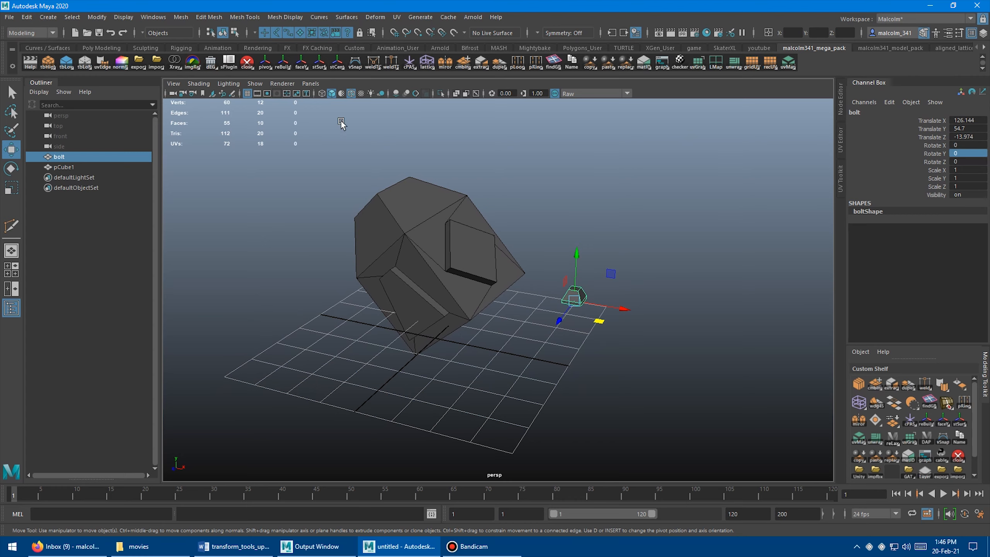
pyautogui.click(96, 16)
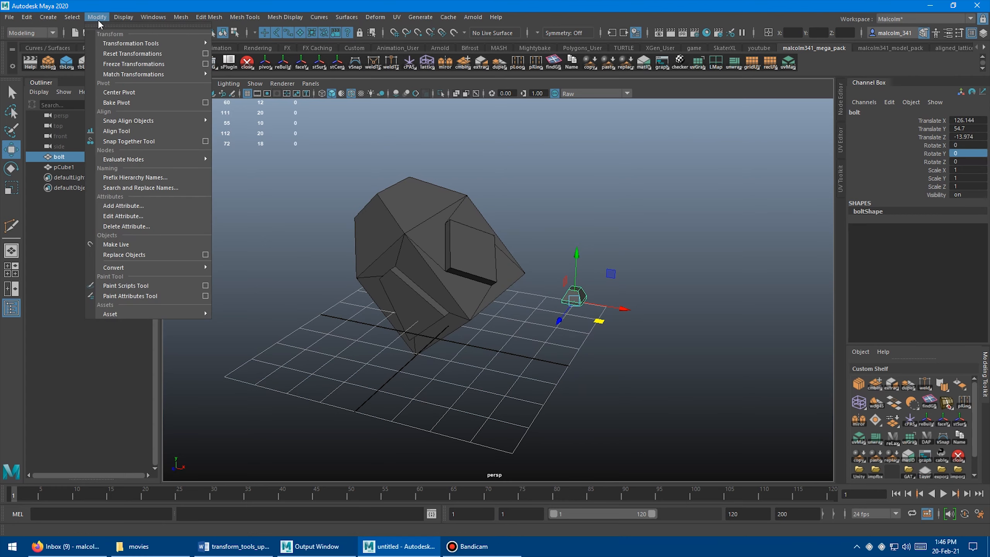
pyautogui.click(127, 63)
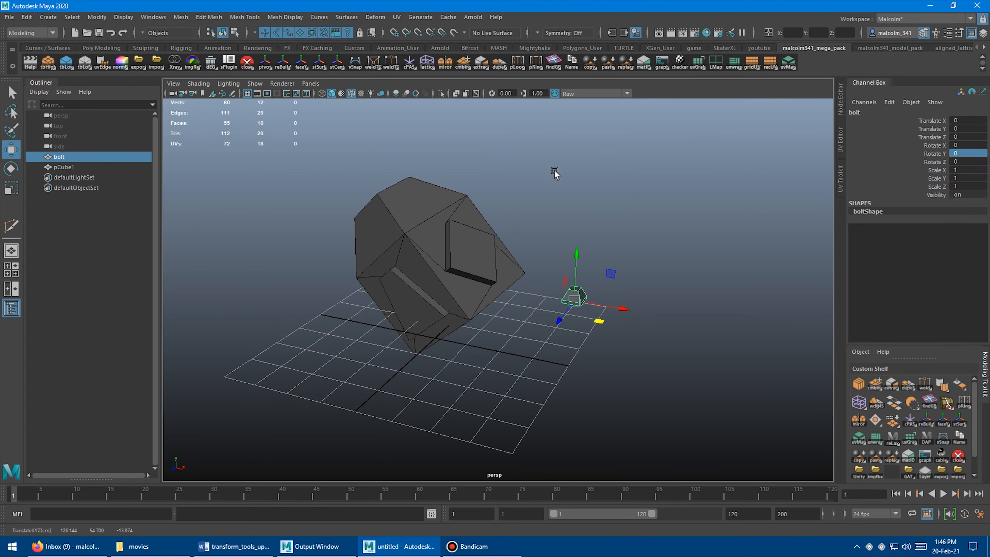
pyautogui.keyDown('alt'); pyautogui.moveTo(554, 172); pyautogui.dragTo(592, 182); pyautogui.keyUp('alt')
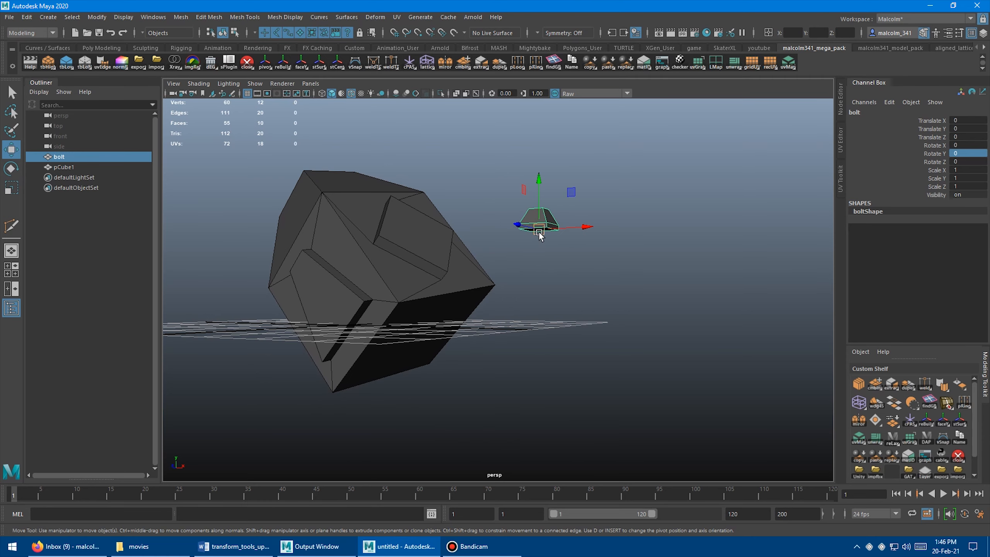
# Step: Select the upper vertices of the tilted cube and try placing copies of the bolt on them
pyautogui.keyDown('alt'); pyautogui.moveTo(485, 190); pyautogui.dragTo(468, 132); pyautogui.keyUp('alt')
pyautogui.press('q')
pyautogui.click(388, 189)
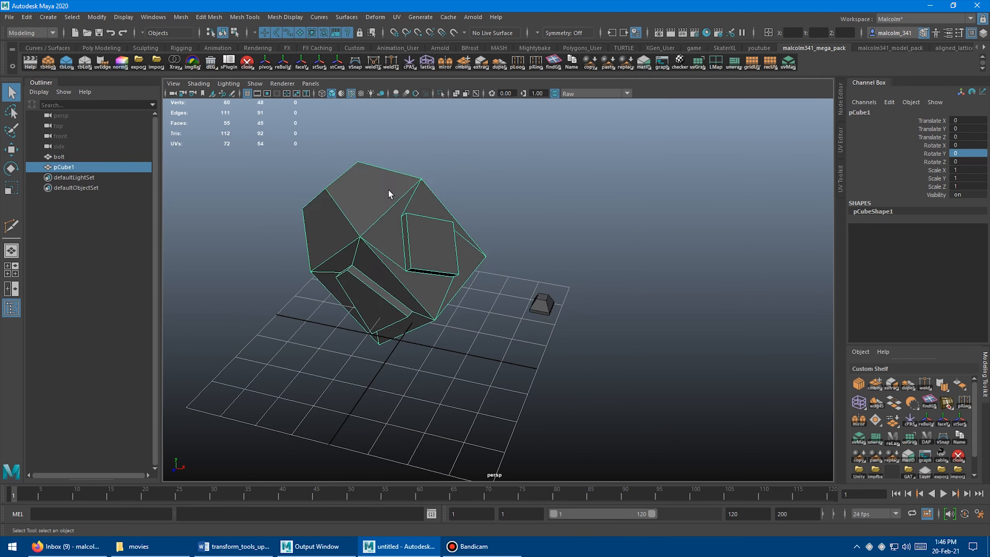
pyautogui.rightClick(389, 190)
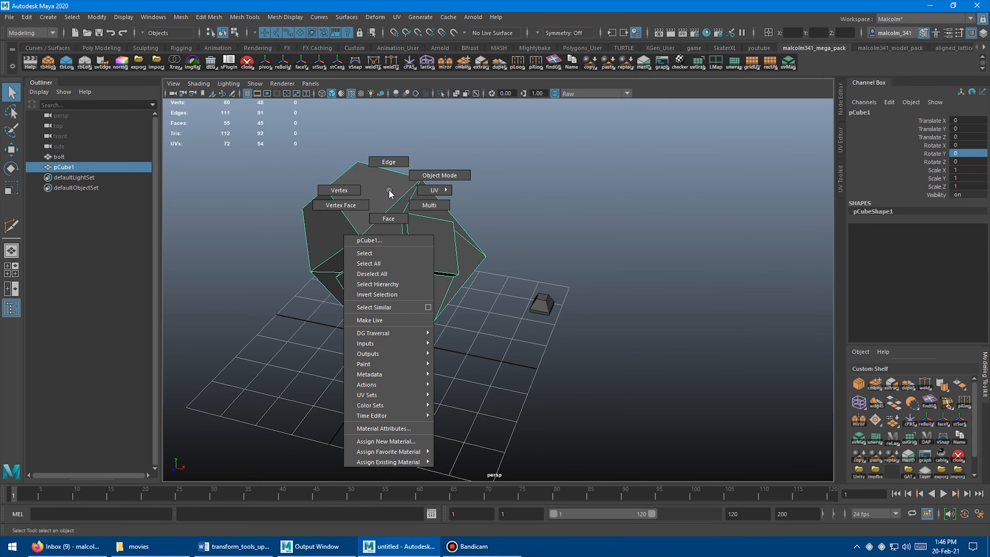
pyautogui.click(355, 190)
pyautogui.keyDown('alt'); pyautogui.moveTo(352, 190); pyautogui.dragTo(307, 174); pyautogui.keyUp('alt')
pyautogui.moveTo(447, 254); pyautogui.dragTo(442, 276)
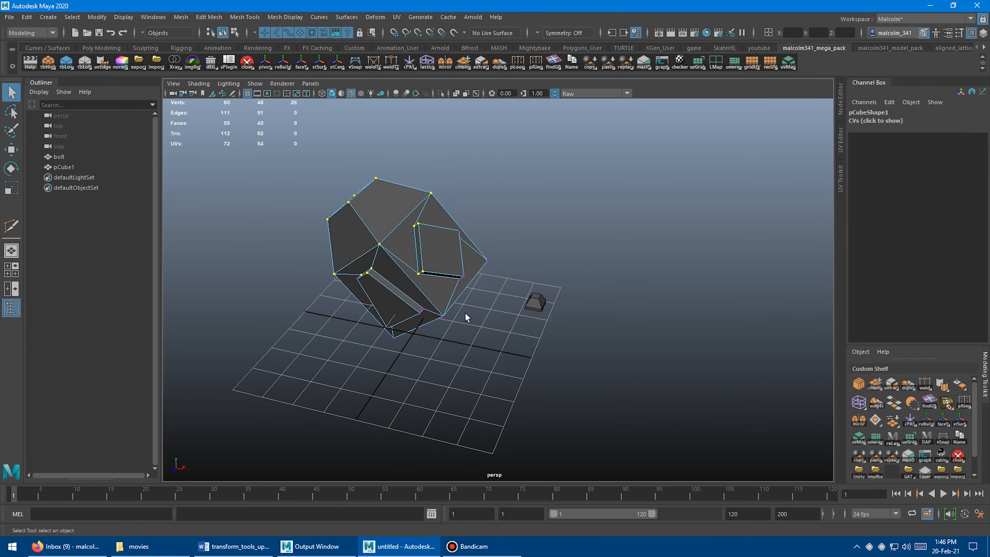
pyautogui.click(535, 302)
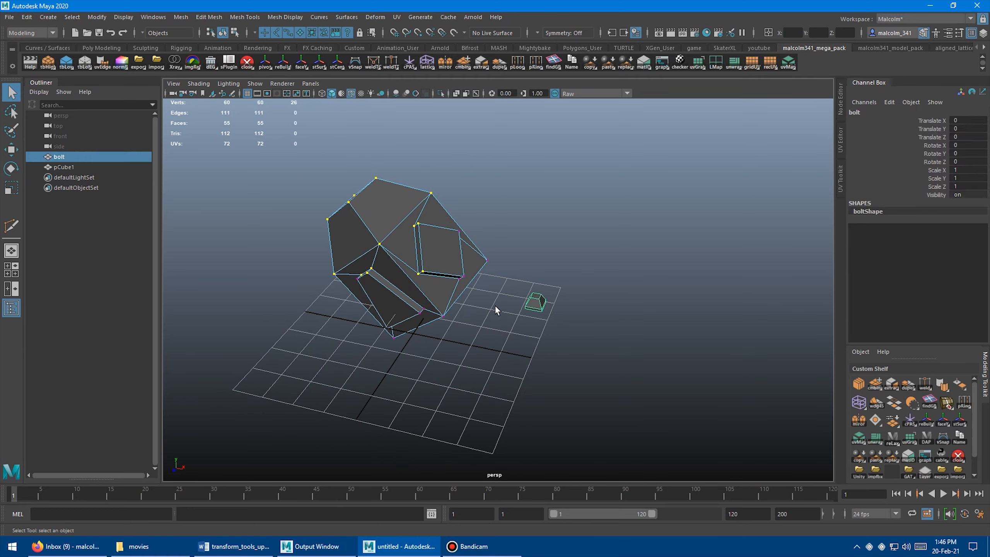
pyautogui.click(336, 63)
pyautogui.keyDown('alt'); pyautogui.moveTo(508, 177); pyautogui.dragTo(543, 194); pyautogui.keyUp('alt')
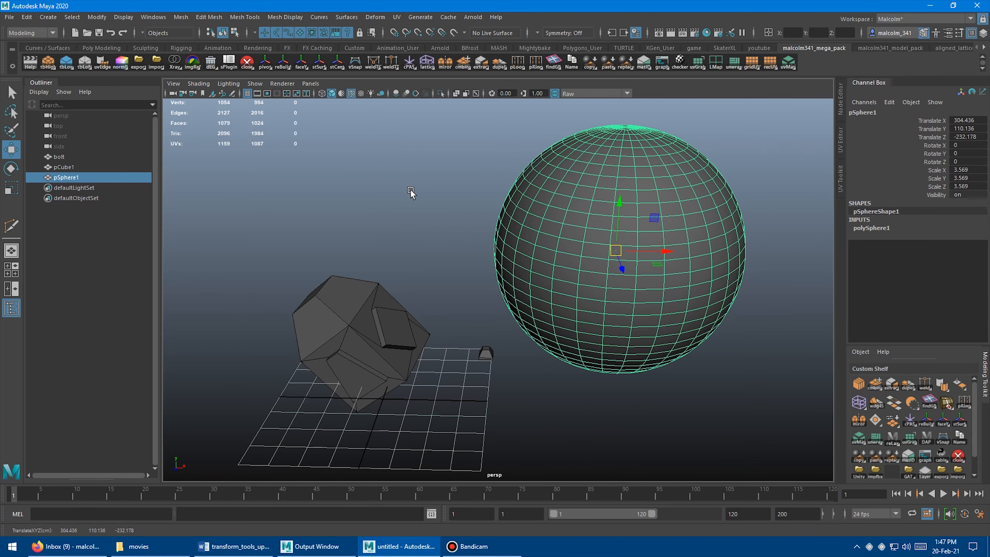
pyautogui.scroll(-3, 409, 188)
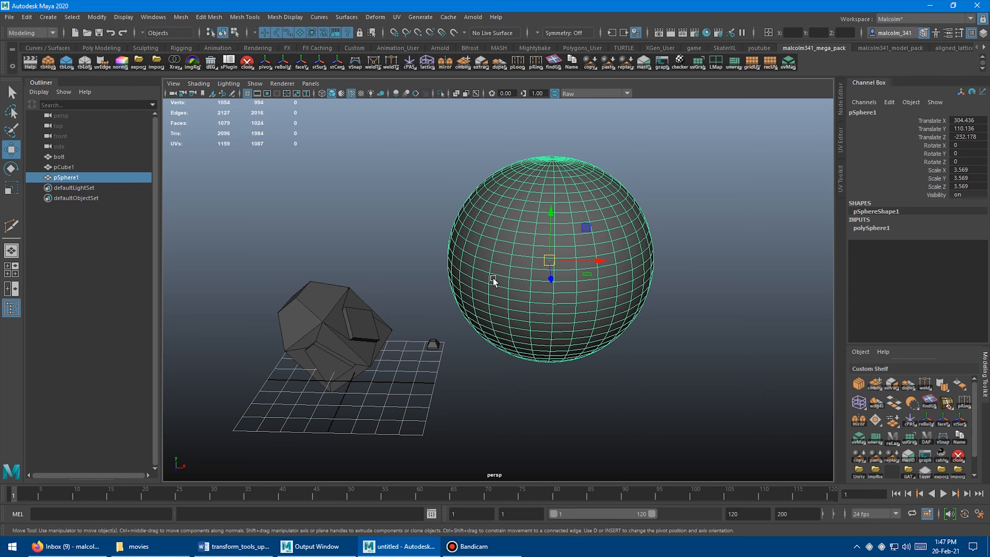
pyautogui.keyDown('alt'); pyautogui.moveTo(471, 264); pyautogui.dragTo(430, 205); pyautogui.keyUp('alt')
pyautogui.press('q')
pyautogui.rightClick(463, 208)
pyautogui.click(414, 209)
pyautogui.moveTo(603, 288); pyautogui.dragTo(603, 287)
pyautogui.moveTo(535, 276)
pyautogui.keyDown('alt'); pyautogui.mouseDown()
pyautogui.moveTo(577, 310)
pyautogui.moveTo(524, 275)
pyautogui.mouseUp(); pyautogui.keyUp('alt')
# Step: Select the faces of the sphere's upper half and place a copy of the bolt on each
pyautogui.moveTo(477, 217); pyautogui.dragTo(478, 246, button='right')
pyautogui.keyDown('alt'); pyautogui.moveTo(481, 268); pyautogui.dragTo(486, 250); pyautogui.keyUp('alt')
pyautogui.moveTo(337, 181); pyautogui.dragTo(440, 225)
pyautogui.moveTo(577, 274); pyautogui.dragTo(502, 322)
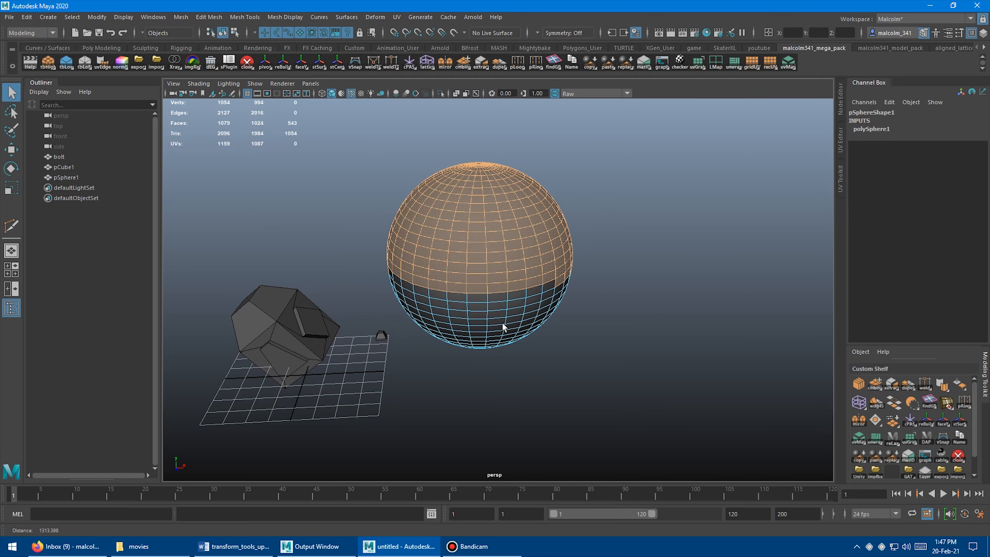
pyautogui.click(381, 338)
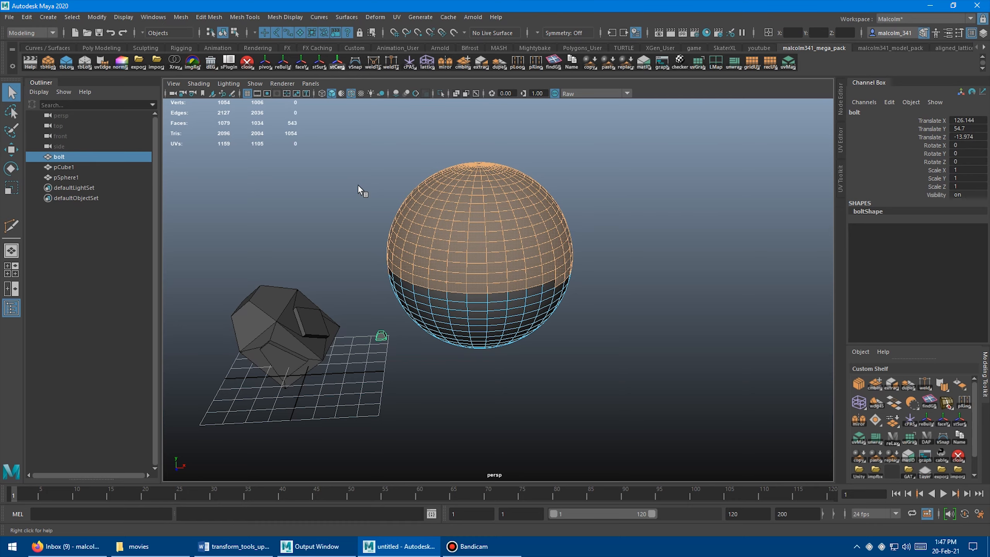
pyautogui.keyDown('alt'); pyautogui.moveTo(380, 212); pyautogui.dragTo(486, 237); pyautogui.keyUp('alt')
# Step: Select several bolt copies near the sphere's equator one by one to examine their individual orientation
pyautogui.click(526, 242)
pyautogui.click(487, 235)
pyautogui.click(531, 229)
pyautogui.click(581, 203)
pyautogui.click(588, 230)
pyautogui.click(636, 231)
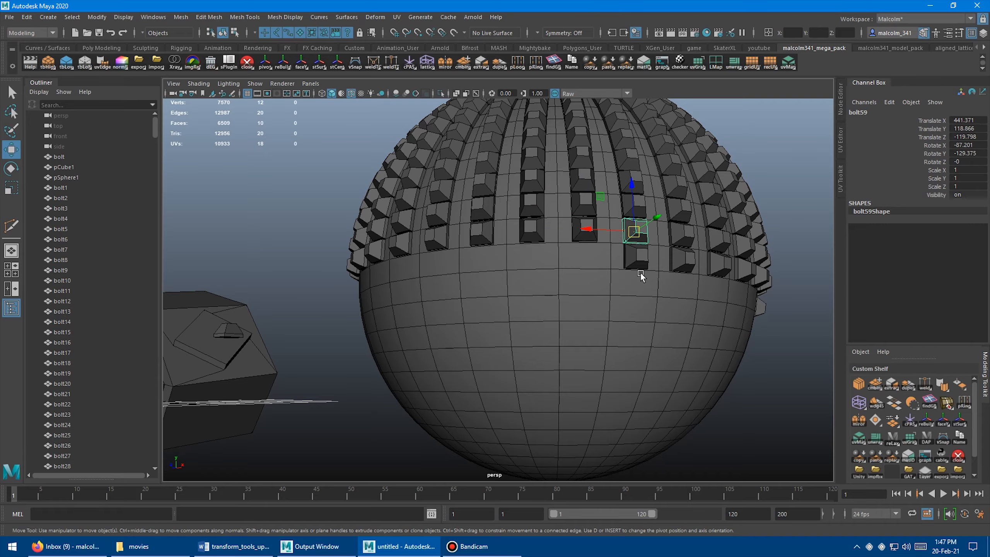
pyautogui.keyDown('alt'); pyautogui.moveTo(640, 272); pyautogui.dragTo(500, 264, button='right'); pyautogui.keyUp('alt')
pyautogui.moveTo(499, 263)
pyautogui.keyDown('alt'); pyautogui.mouseDown()
pyautogui.moveTo(455, 267)
pyautogui.moveTo(487, 290)
pyautogui.moveTo(544, 264)
pyautogui.moveTo(461, 265)
pyautogui.moveTo(492, 263)
pyautogui.mouseUp(); pyautogui.keyUp('alt')
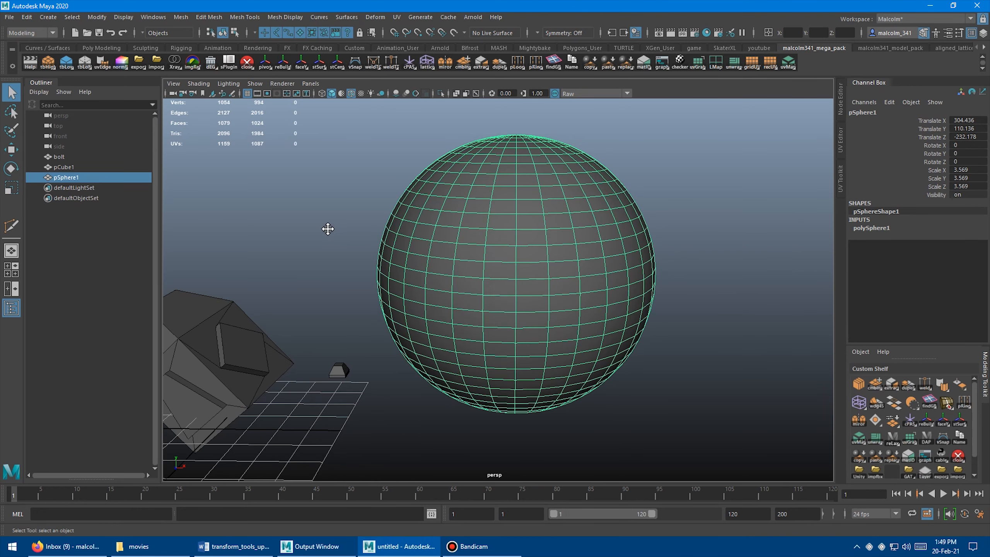
# Step: Select a run of ten edges along the sphere's equator and place an aligned copy of the bolt on each
pyautogui.keyDown('alt'); pyautogui.moveTo(328, 228); pyautogui.dragTo(290, 224, button='middle'); pyautogui.keyUp('alt')
pyautogui.moveTo(370, 286); pyautogui.dragTo(339, 283, button='right')
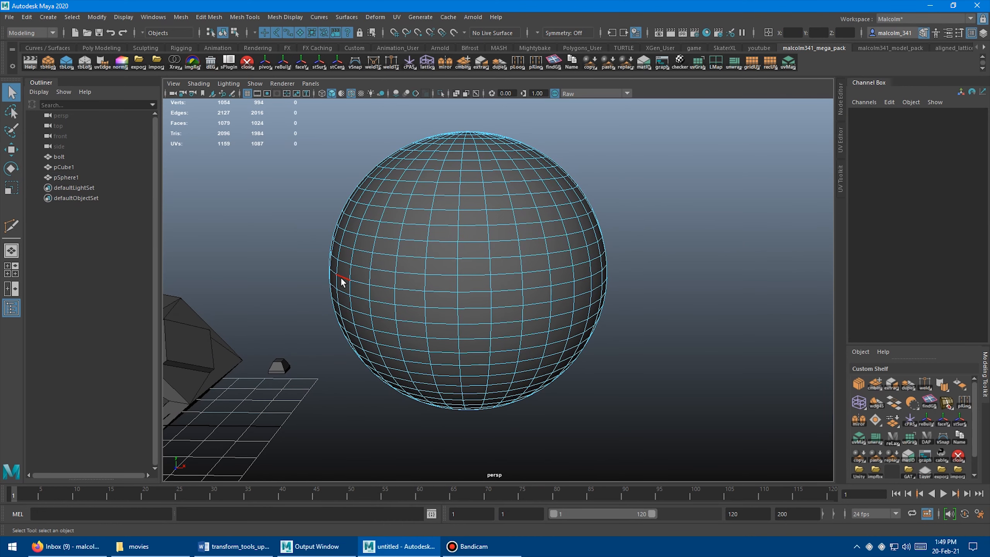
pyautogui.click(343, 278)
pyautogui.keyDown('alt'); pyautogui.moveTo(493, 288); pyautogui.dragTo(397, 278, button='right'); pyautogui.keyUp('alt')
pyautogui.keyDown('alt'); pyautogui.moveTo(397, 279); pyautogui.dragTo(405, 283); pyautogui.keyUp('alt')
pyautogui.click(358, 356)
pyautogui.keyDown('alt'); pyautogui.moveTo(358, 357); pyautogui.dragTo(343, 117); pyautogui.keyUp('alt')
pyautogui.click(335, 62)
pyautogui.keyDown('alt'); pyautogui.moveTo(369, 221); pyautogui.dragTo(358, 272, button='right'); pyautogui.keyUp('alt')
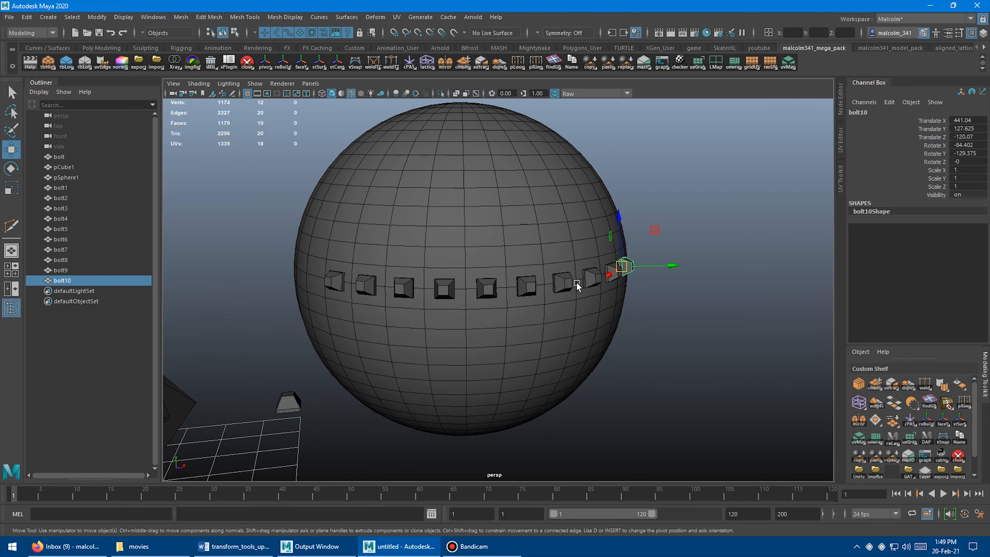
pyautogui.moveTo(475, 287)
pyautogui.keyDown('alt'); pyautogui.mouseDown()
pyautogui.moveTo(397, 311)
pyautogui.moveTo(493, 285)
pyautogui.mouseUp(); pyautogui.keyUp('alt')
pyautogui.press('q')
pyautogui.click(641, 317)
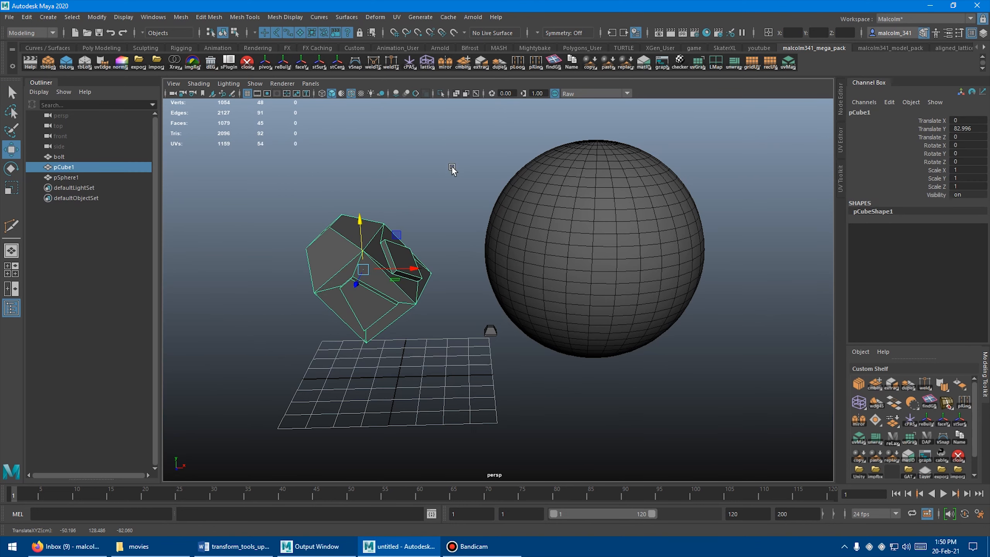
# Step: Shrink the sphere uniformly to a scale of about 0.141
pyautogui.press('q')
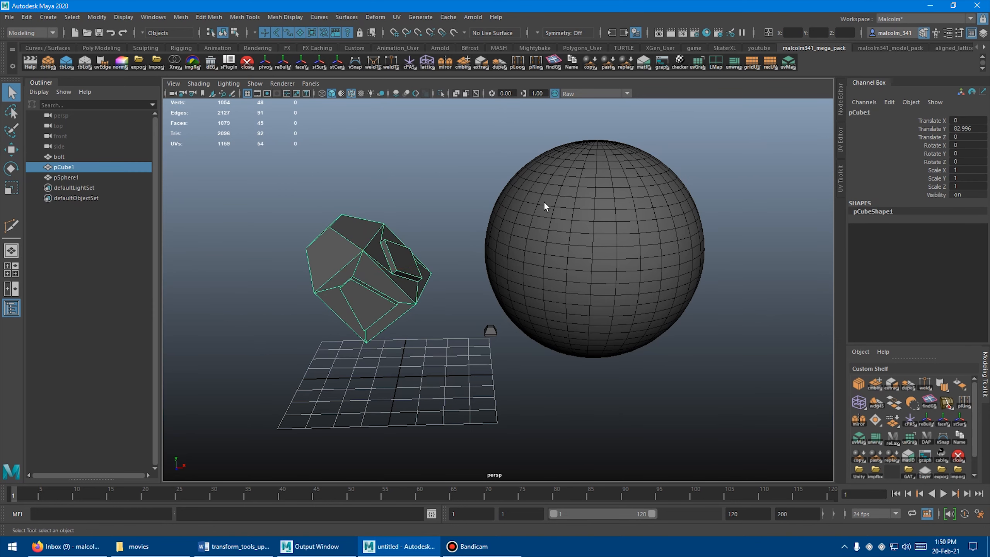
pyautogui.click(600, 291)
pyautogui.press('r')
pyautogui.moveTo(592, 254); pyautogui.dragTo(425, 269)
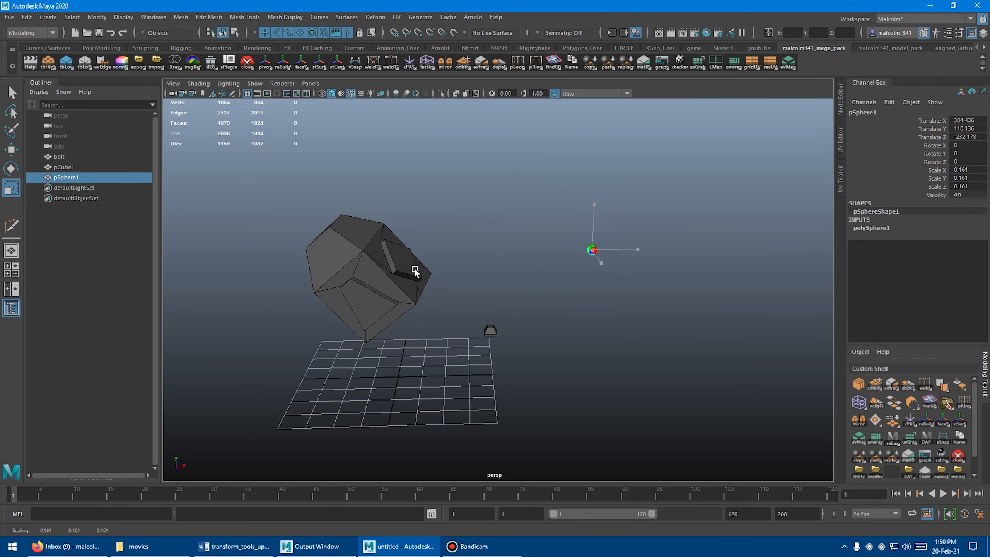
# Step: Select all vertices of the cube and place a copy of the small sphere on each one
pyautogui.click(414, 272)
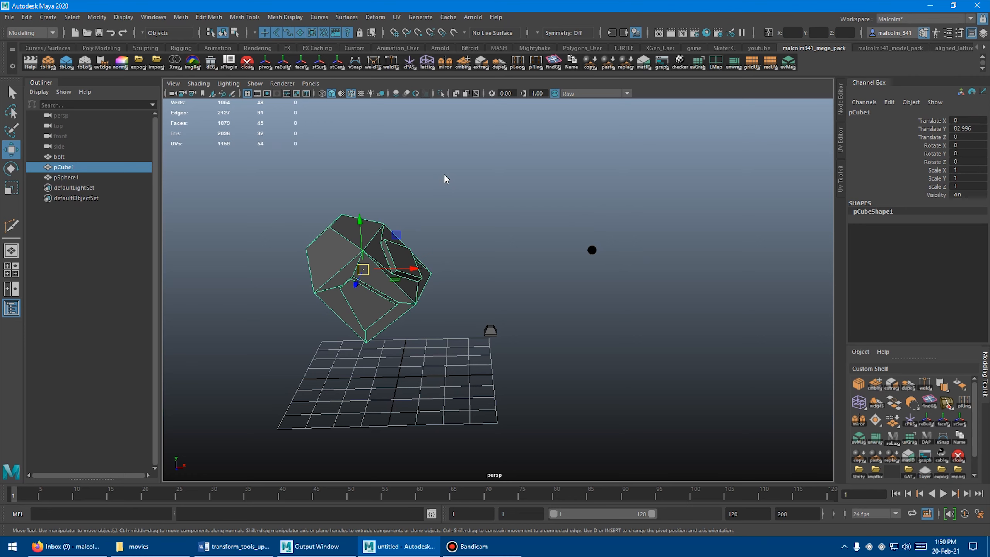
pyautogui.moveTo(444, 173); pyautogui.dragTo(391, 176, button='right')
pyautogui.moveTo(261, 182); pyautogui.dragTo(445, 372)
pyautogui.press('w')
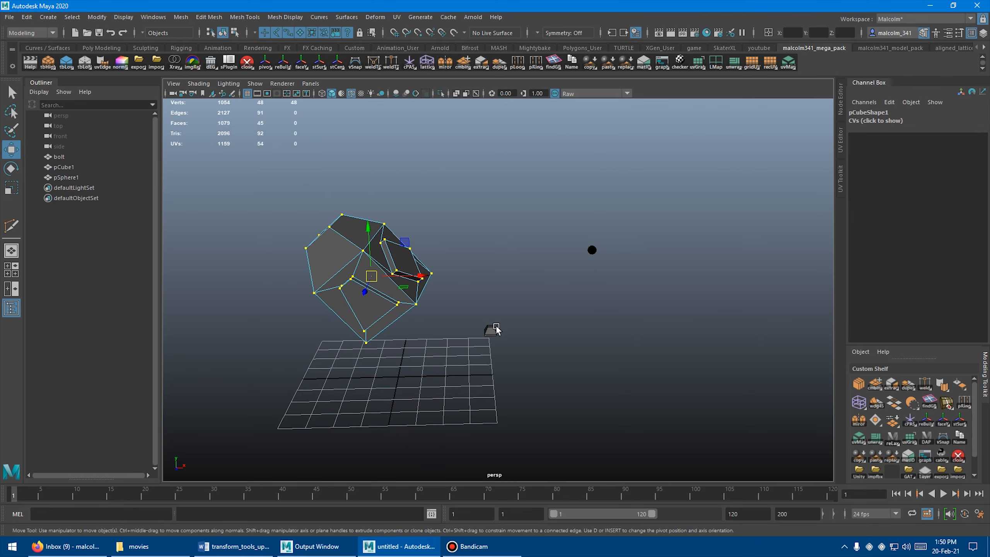
pyautogui.click(592, 252)
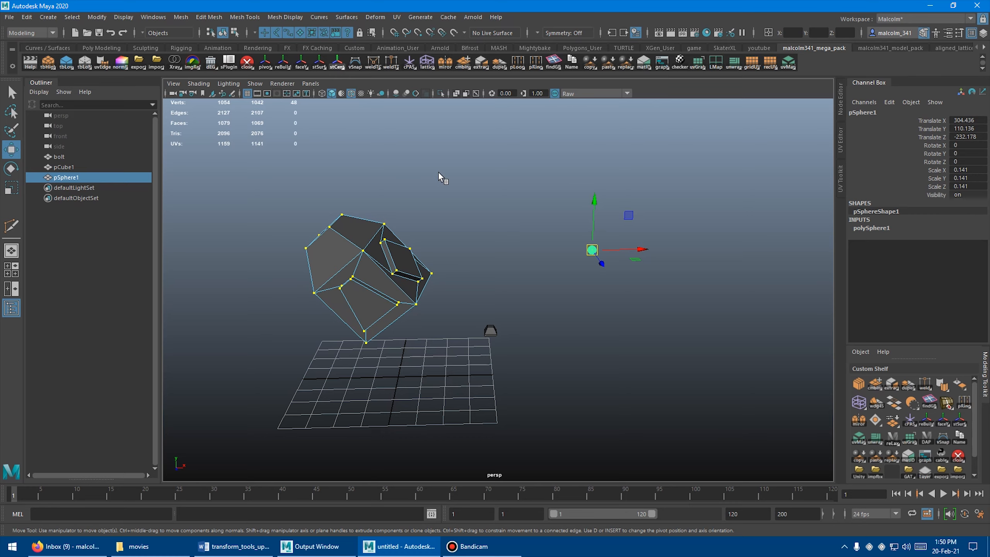
pyautogui.press('g')
pyautogui.scroll(4, 376, 194)
pyautogui.keyDown('alt'); pyautogui.moveTo(376, 194); pyautogui.dragTo(503, 187, button='middle'); pyautogui.keyUp('alt')
pyautogui.scroll(2, 503, 189)
pyautogui.scroll(-2, 503, 188)
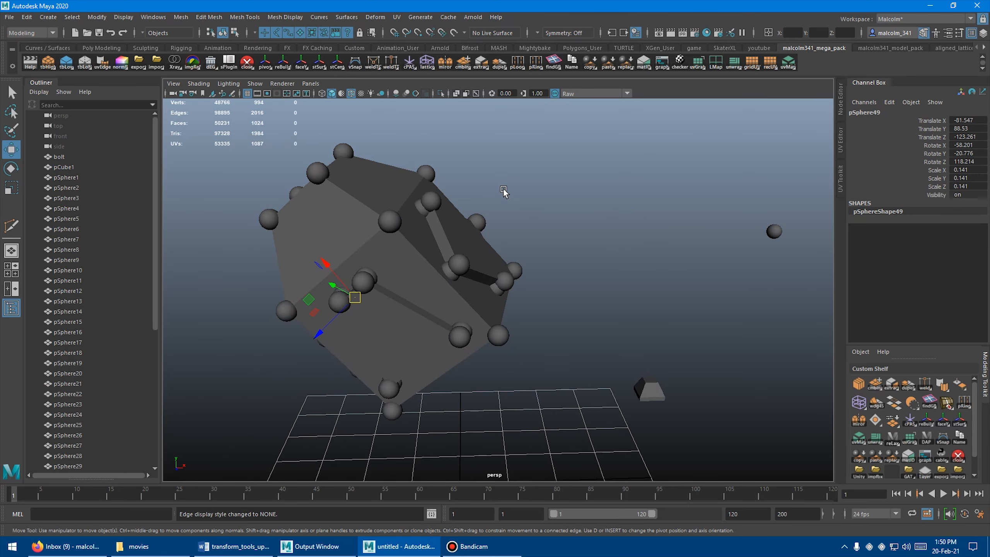
pyautogui.keyDown('alt'); pyautogui.moveTo(526, 197); pyautogui.dragTo(422, 201); pyautogui.keyUp('alt')
pyautogui.keyDown('alt'); pyautogui.moveTo(421, 184); pyautogui.dragTo(468, 181, button='middle'); pyautogui.keyUp('alt')
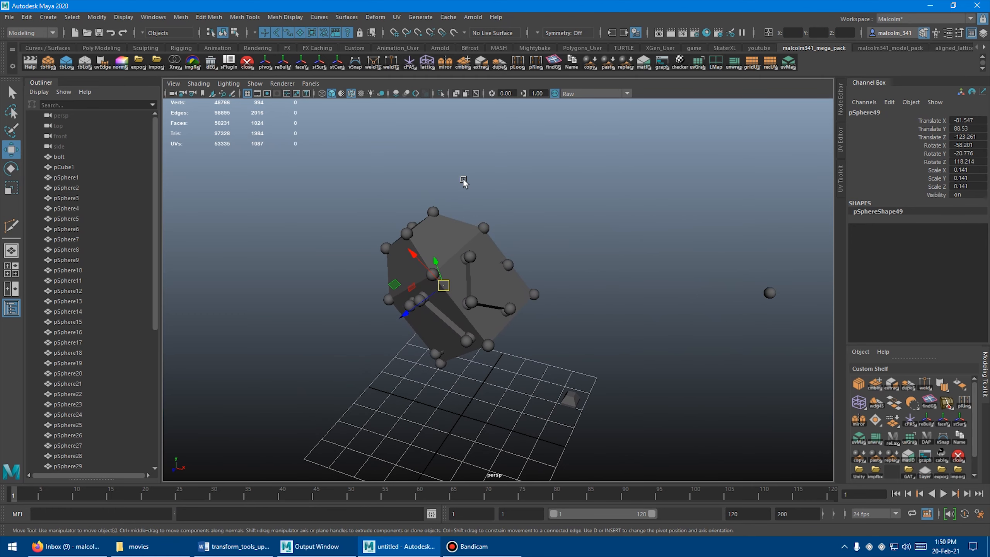
pyautogui.keyDown('alt'); pyautogui.moveTo(469, 182); pyautogui.dragTo(511, 208, button='right'); pyautogui.keyUp('alt')
# Step: Undo the placement of the sphere copies on the cube's vertices
pyautogui.hotkey('ctrl', 'z')
pyautogui.hotkey('ctrl', 'z')
pyautogui.moveTo(448, 170); pyautogui.dragTo(674, 280, button='middle')
pyautogui.hotkey('ctrl', 'z')
pyautogui.scroll(-1, 544, 248)
pyautogui.keyDown('alt'); pyautogui.moveTo(544, 250); pyautogui.dragTo(597, 248); pyautogui.keyUp('alt')
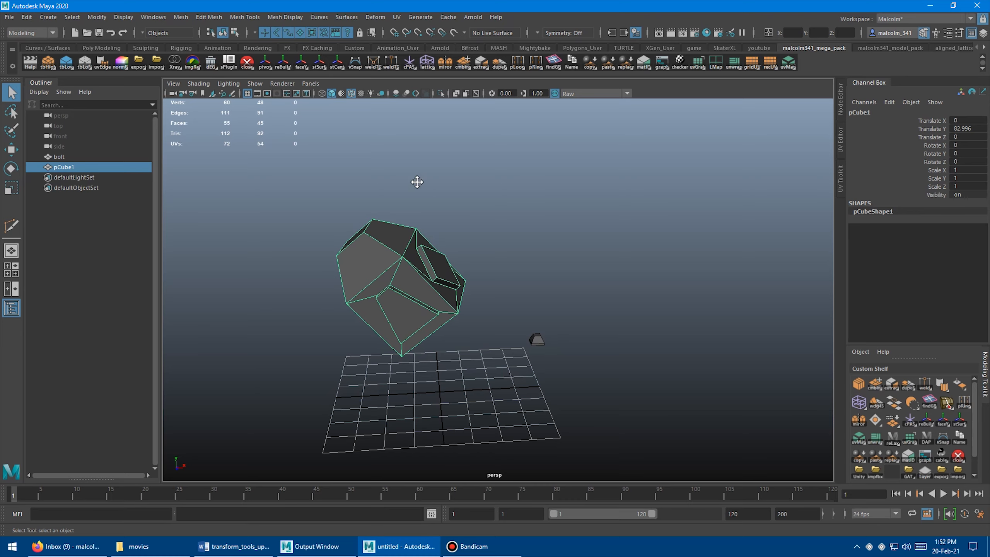
pyautogui.keyDown('alt'); pyautogui.moveTo(417, 182); pyautogui.dragTo(450, 207, button='middle'); pyautogui.keyUp('alt')
pyautogui.keyDown('alt'); pyautogui.moveTo(391, 212); pyautogui.dragTo(470, 217, button='right'); pyautogui.keyUp('alt')
pyautogui.keyDown('alt'); pyautogui.moveTo(471, 219); pyautogui.dragTo(516, 208, button='middle'); pyautogui.keyUp('alt')
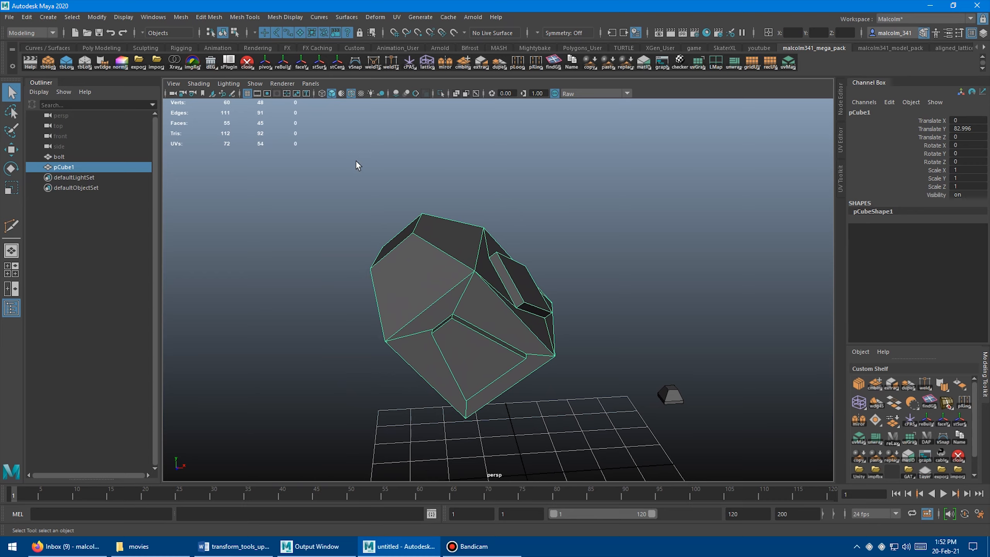
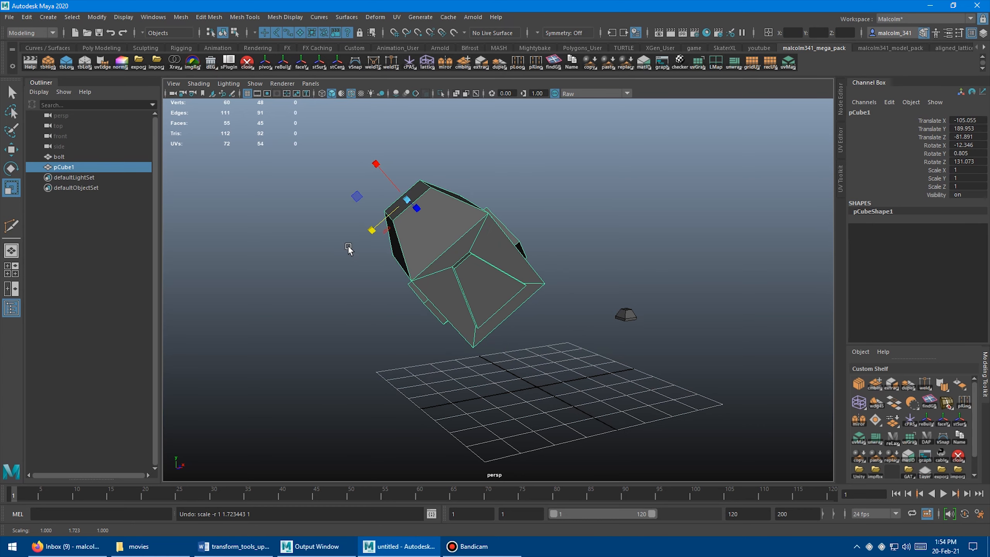
# Step: Try rotating the cube about one axis of its face-aligned pivot, to a Rotate X of about 32.65
pyautogui.press('e')
pyautogui.keyDown('alt'); pyautogui.moveTo(411, 249); pyautogui.dragTo(601, 238); pyautogui.keyUp('alt')
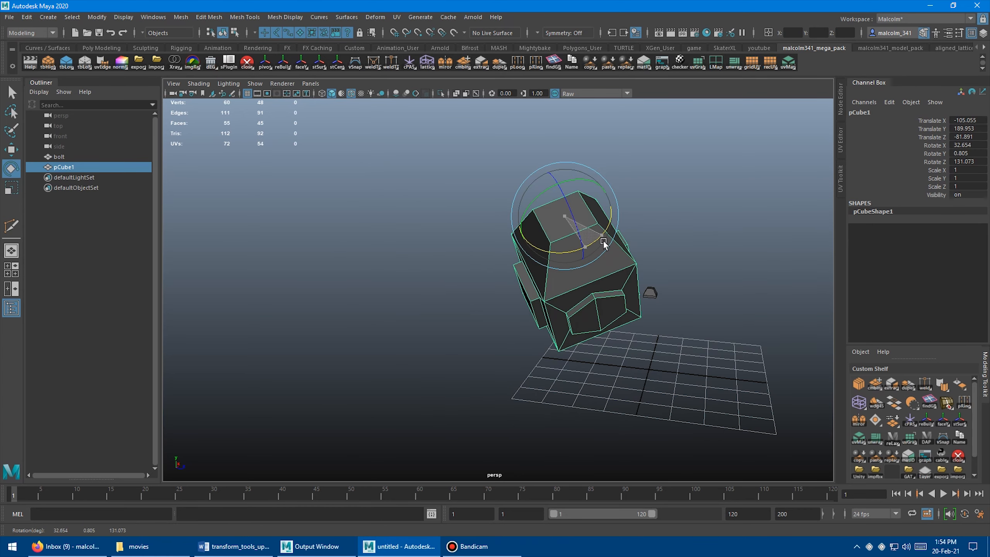
pyautogui.hotkey('ctrl', 'z')
# Step: Select the large sloped face beside the cube's small cap, rebuild the cube's transform from it, and move the cube slightly
pyautogui.keyDown('alt'); pyautogui.moveTo(556, 282); pyautogui.dragTo(576, 237); pyautogui.keyUp('alt')
pyautogui.press('q')
pyautogui.moveTo(466, 210); pyautogui.dragTo(463, 224, button='right')
pyautogui.click(460, 223)
pyautogui.keyDown('alt'); pyautogui.moveTo(460, 223); pyautogui.dragTo(373, 184); pyautogui.keyUp('alt')
pyautogui.press('w')
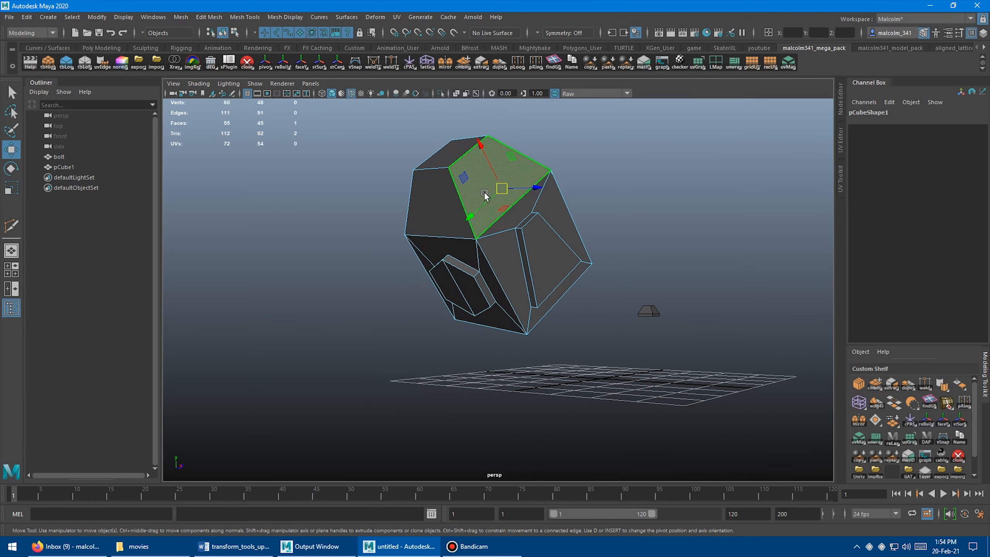
pyautogui.keyDown('alt'); pyautogui.moveTo(454, 200); pyautogui.dragTo(486, 199); pyautogui.keyUp('alt')
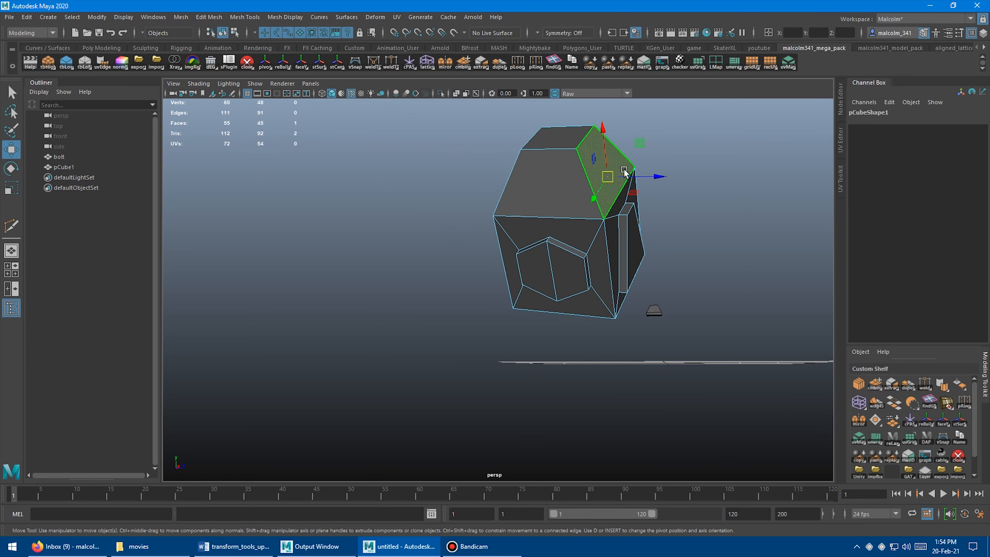
pyautogui.click(283, 60)
pyautogui.moveTo(609, 190); pyautogui.dragTo(614, 187, button='middle')
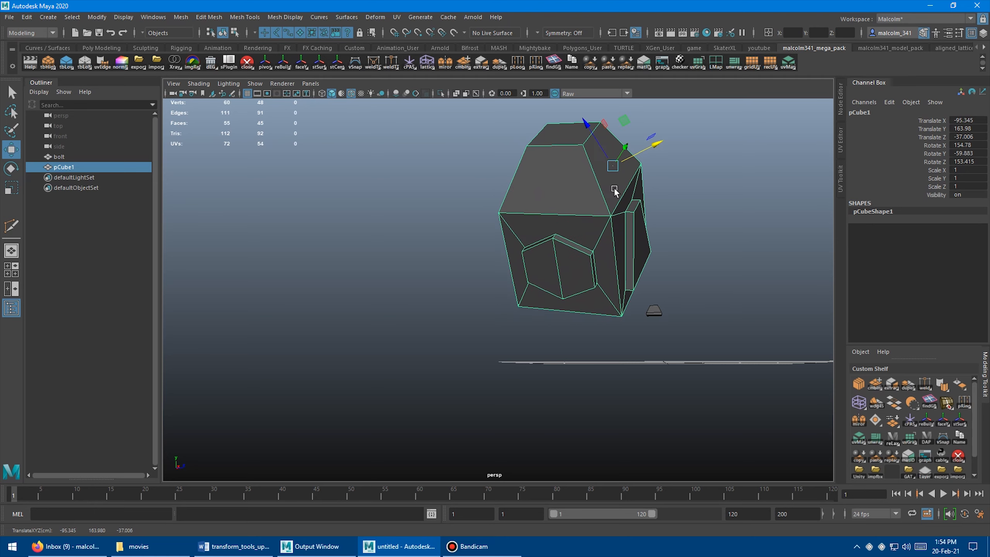
# Step: Place the cube's pivot on its lower front corner vertex and move the cube from there
pyautogui.press('d')
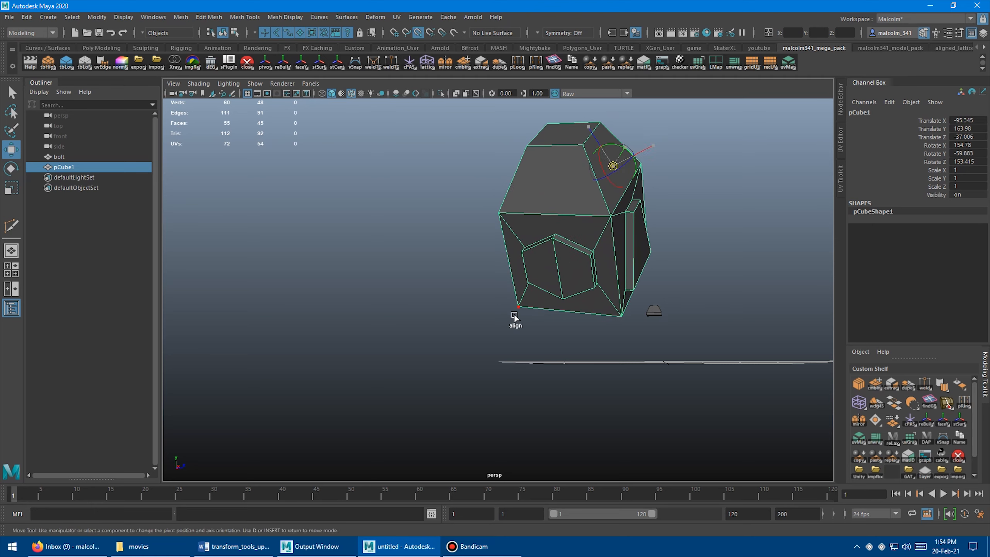
pyautogui.click(518, 307)
pyautogui.moveTo(551, 292); pyautogui.dragTo(525, 303)
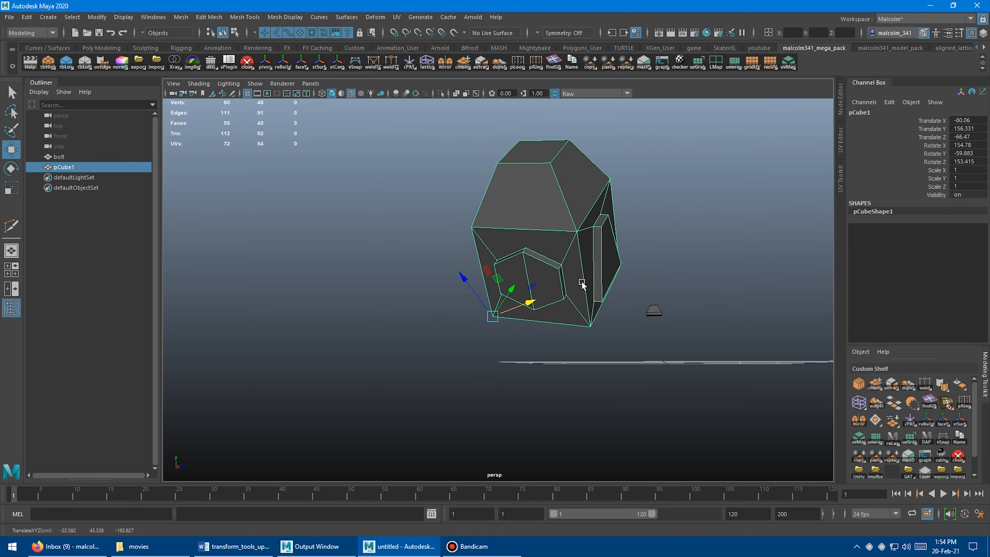
# Step: Rebuild the cube's transform from its small cap face and try moving the cube along the realigned axes
pyautogui.keyDown('alt'); pyautogui.moveTo(545, 180); pyautogui.dragTo(502, 195); pyautogui.keyUp('alt')
pyautogui.moveTo(501, 195); pyautogui.dragTo(502, 228, button='right')
pyautogui.click(484, 176)
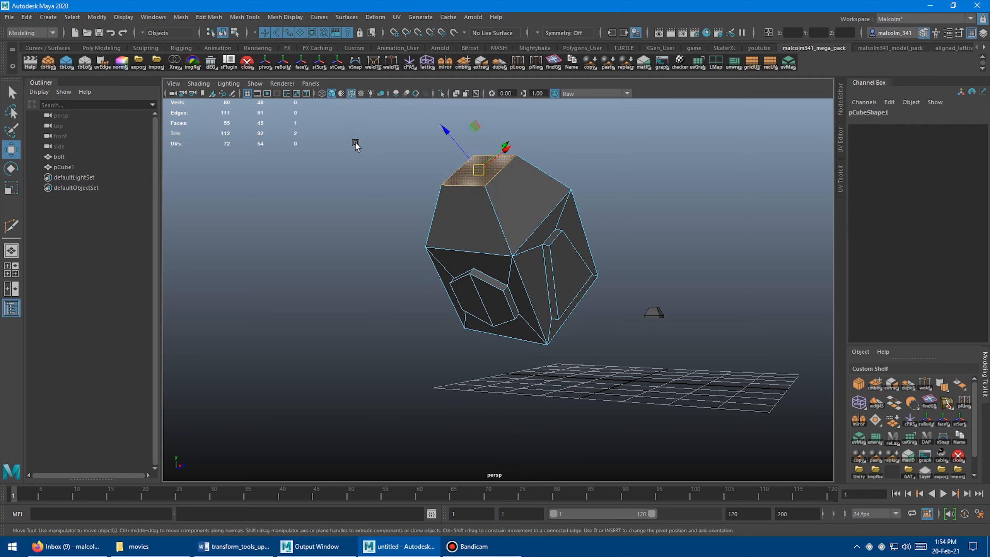
pyautogui.click(286, 69)
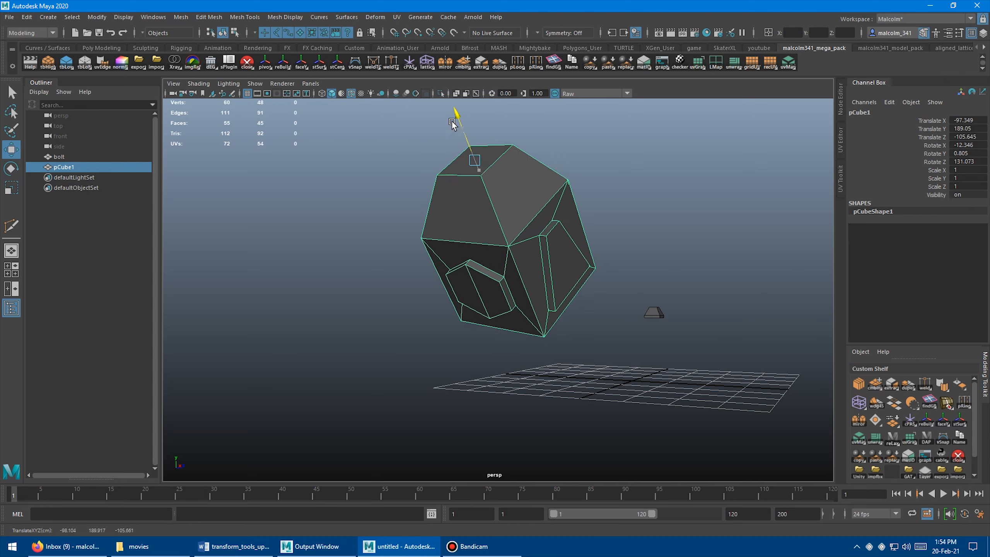
pyautogui.moveTo(453, 111); pyautogui.dragTo(429, 129)
pyautogui.hotkey('ctrl', 'z')
# Step: Try scaling the cube along one axis of its cap-aligned pivot
pyautogui.scroll(-2, 484, 232)
pyautogui.press('r')
pyautogui.hotkey('ctrl', 'z')
# Step: Freeze the transformations of the tilted cube
pyautogui.keyDown('alt'); pyautogui.moveTo(528, 241); pyautogui.dragTo(478, 245); pyautogui.keyUp('alt')
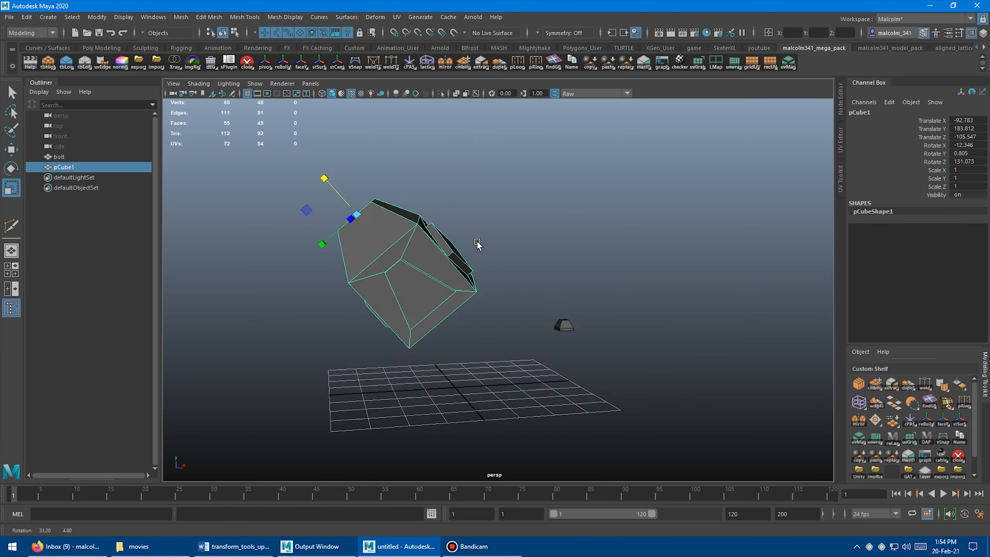
pyautogui.keyDown('alt'); pyautogui.moveTo(477, 245); pyautogui.dragTo(552, 243, button='right'); pyautogui.keyUp('alt')
pyautogui.moveTo(552, 243)
pyautogui.keyDown('alt'); pyautogui.mouseDown()
pyautogui.moveTo(590, 238)
pyautogui.moveTo(555, 226)
pyautogui.mouseUp(); pyautogui.keyUp('alt')
pyautogui.press('q')
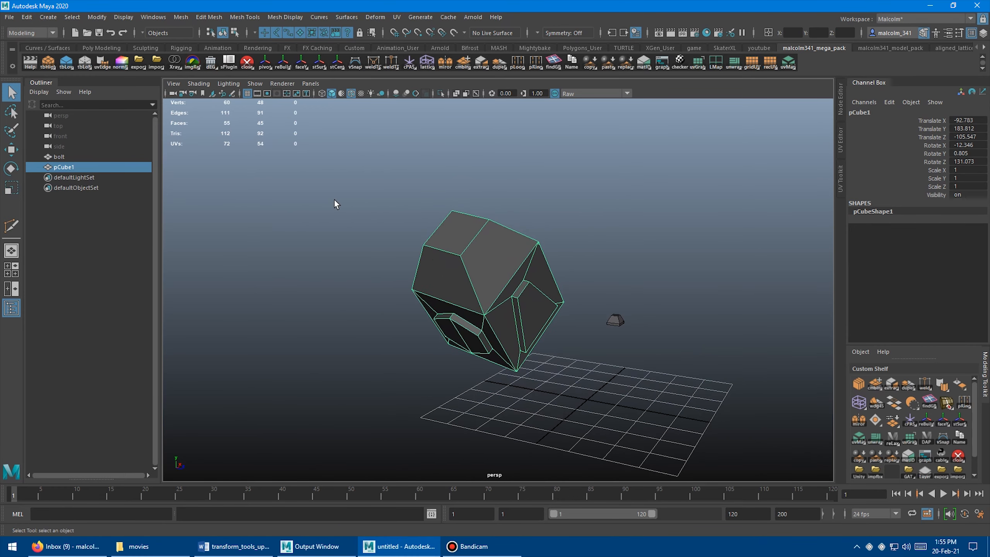
pyautogui.click(98, 16)
pyautogui.click(132, 63)
pyautogui.moveTo(465, 225)
pyautogui.keyDown('alt'); pyautogui.mouseDown()
pyautogui.moveTo(444, 219)
pyautogui.moveTo(479, 223)
pyautogui.mouseUp(); pyautogui.keyUp('alt')
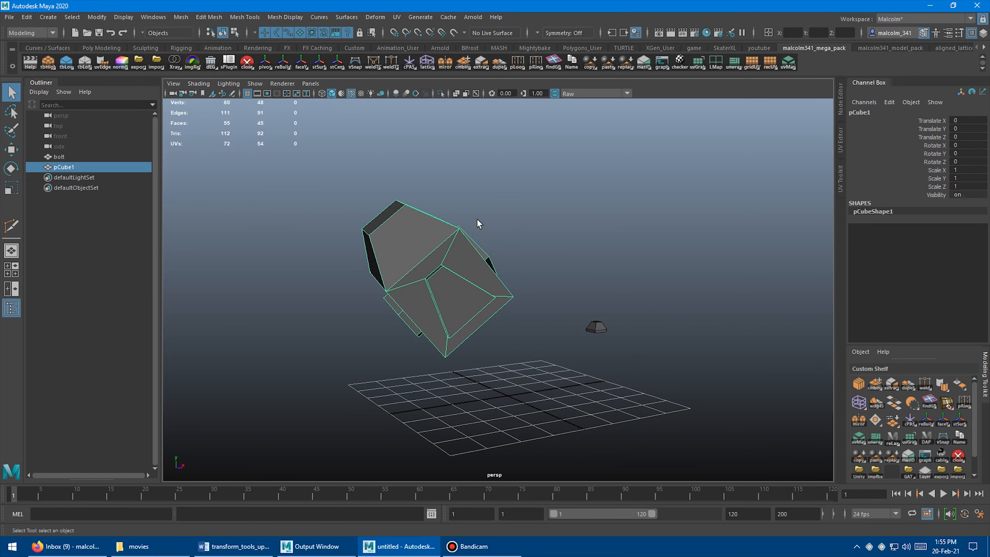
# Step: Select the cube's small cap face and reorient the cube so that this face points straight up with zero rotation
pyautogui.press('w')
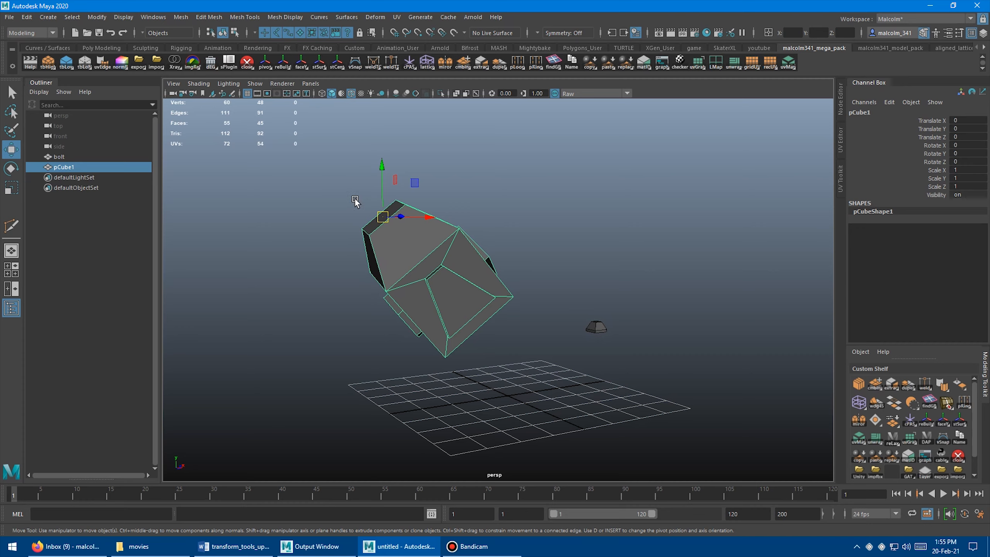
pyautogui.keyDown('alt'); pyautogui.moveTo(352, 201); pyautogui.dragTo(347, 170); pyautogui.keyUp('alt')
pyautogui.press('q')
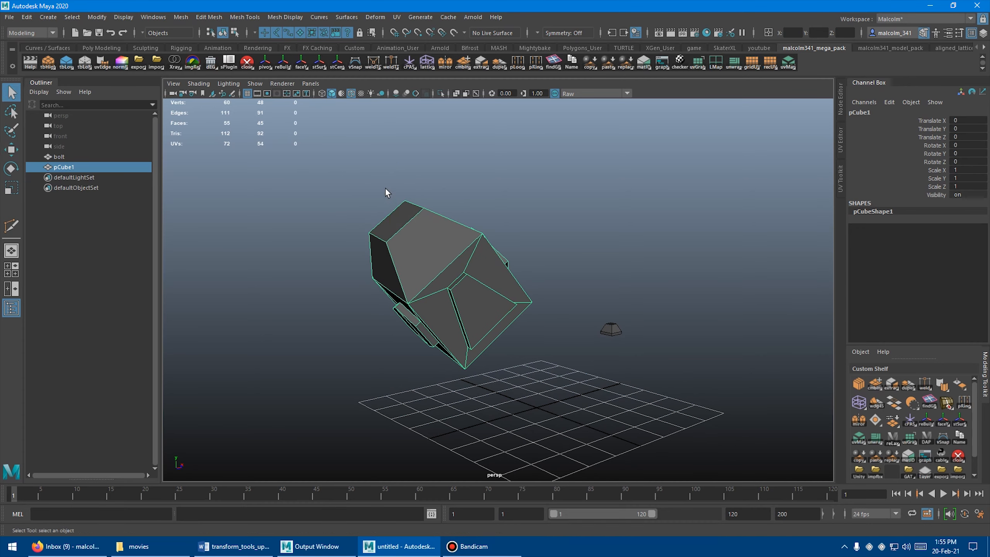
pyautogui.rightClick(385, 189)
pyautogui.click(385, 216)
pyautogui.click(368, 230)
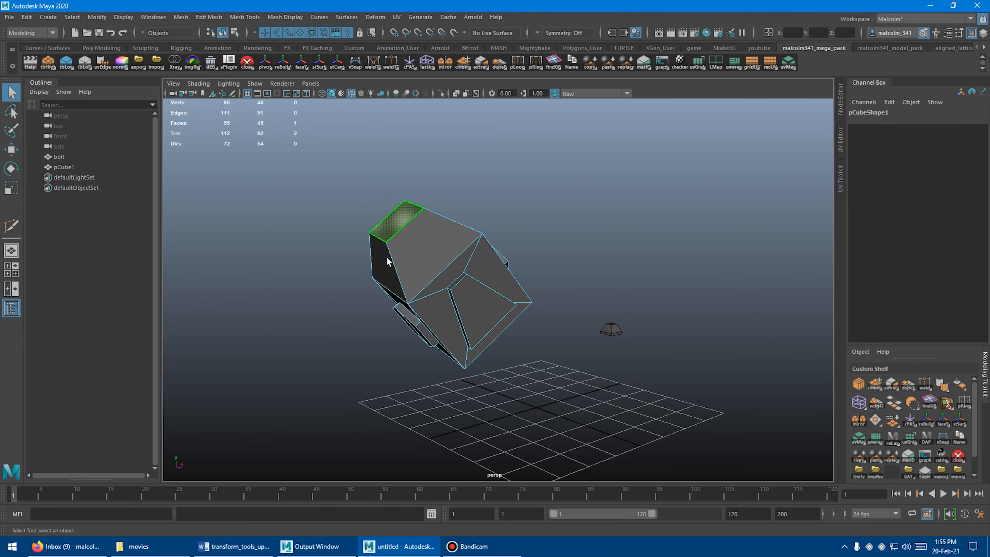
pyautogui.keyDown('alt'); pyautogui.moveTo(334, 197); pyautogui.dragTo(332, 204); pyautogui.keyUp('alt')
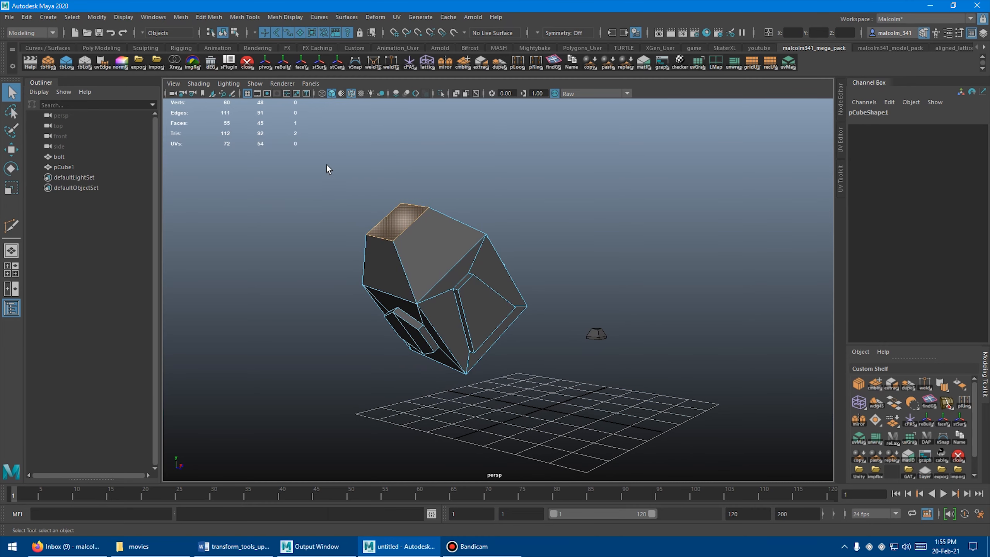
pyautogui.click(300, 62)
pyautogui.keyDown('alt'); pyautogui.moveTo(484, 183); pyautogui.dragTo(591, 205); pyautogui.keyUp('alt')
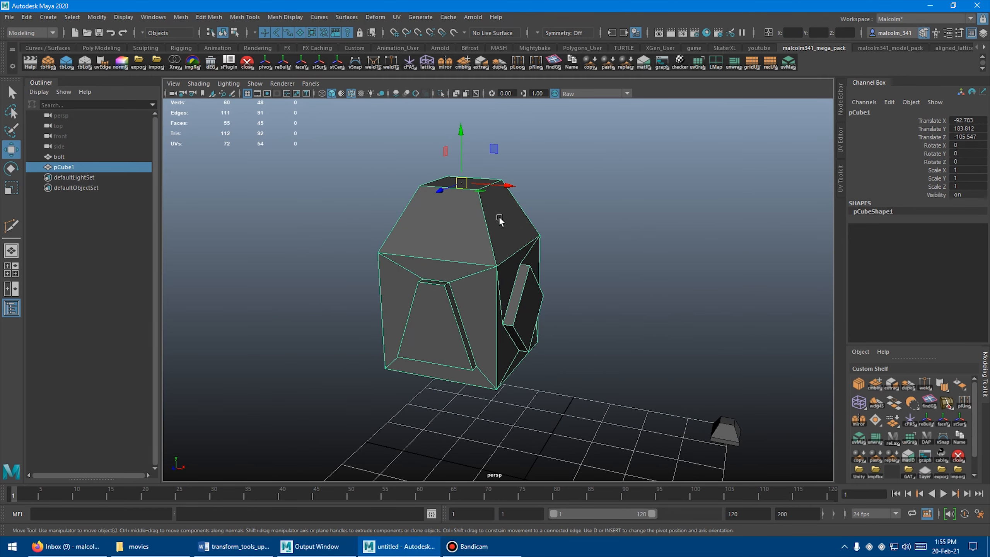
# Step: Select the sloped face beside the cap and reorient the cube so that this face points straight up
pyautogui.keyDown('alt'); pyautogui.moveTo(579, 198); pyautogui.dragTo(534, 219, button='middle'); pyautogui.keyUp('alt')
pyautogui.moveTo(533, 216)
pyautogui.keyDown('alt'); pyautogui.mouseDown(button='right')
pyautogui.moveTo(502, 217)
pyautogui.moveTo(520, 220)
pyautogui.mouseUp(button='right'); pyautogui.keyUp('alt')
pyautogui.press('q')
pyautogui.click(464, 238)
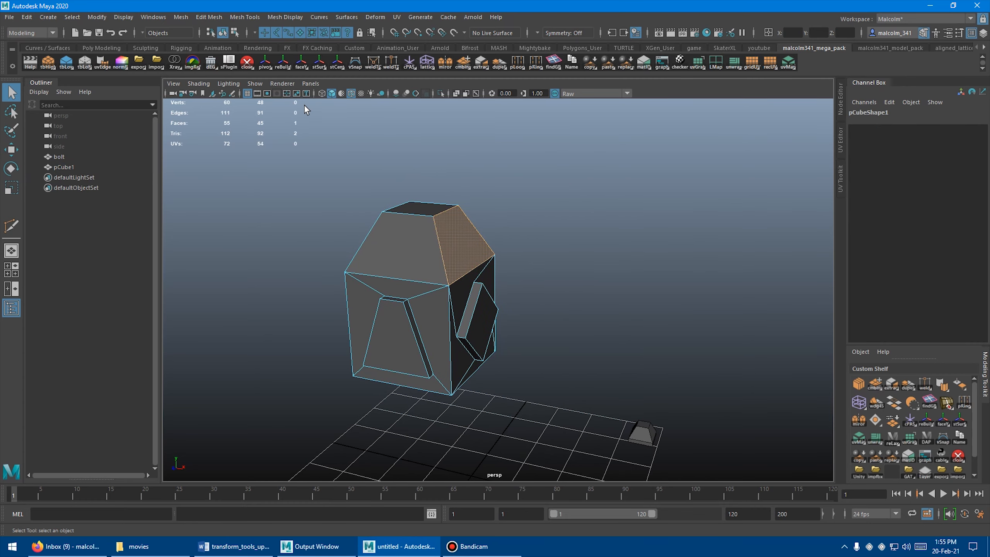
pyautogui.click(302, 62)
pyautogui.keyDown('alt'); pyautogui.moveTo(488, 241); pyautogui.dragTo(473, 257); pyautogui.keyUp('alt')
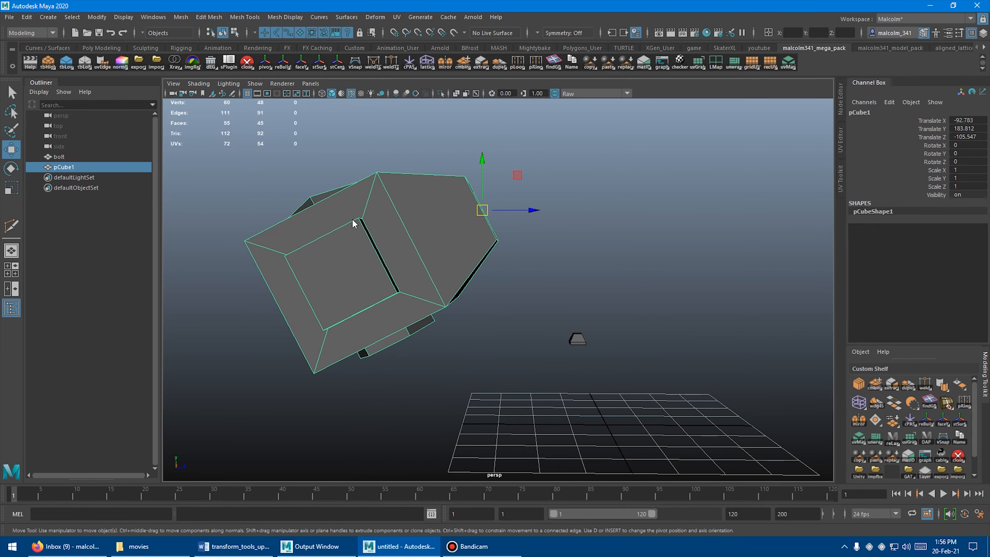
# Step: Select the raised four-sided face on the cube's side and reorient the cube so that this face points straight up
pyautogui.moveTo(352, 221); pyautogui.dragTo(352, 250, button='right')
pyautogui.click(353, 269)
pyautogui.keyDown('alt'); pyautogui.moveTo(460, 293); pyautogui.dragTo(484, 288); pyautogui.keyUp('alt')
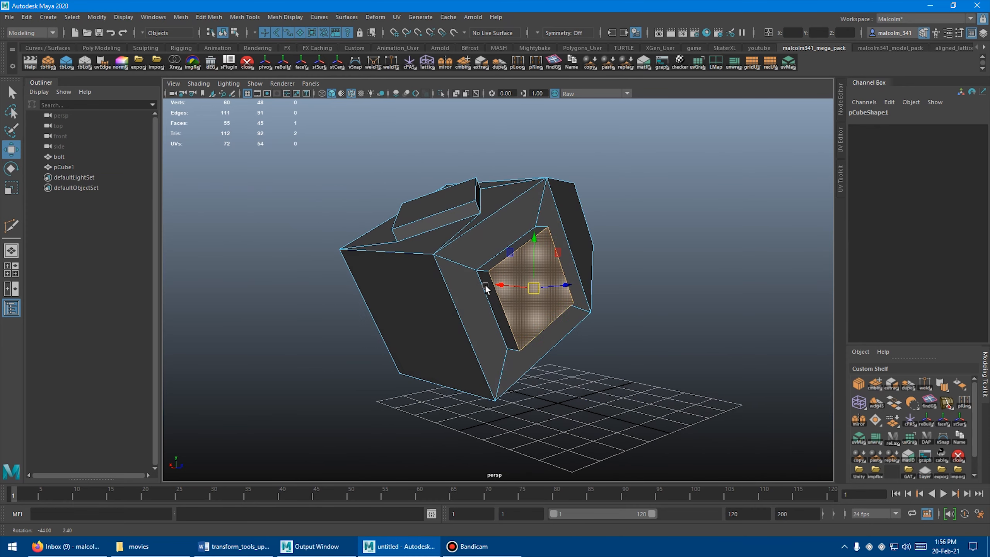
pyautogui.click(301, 63)
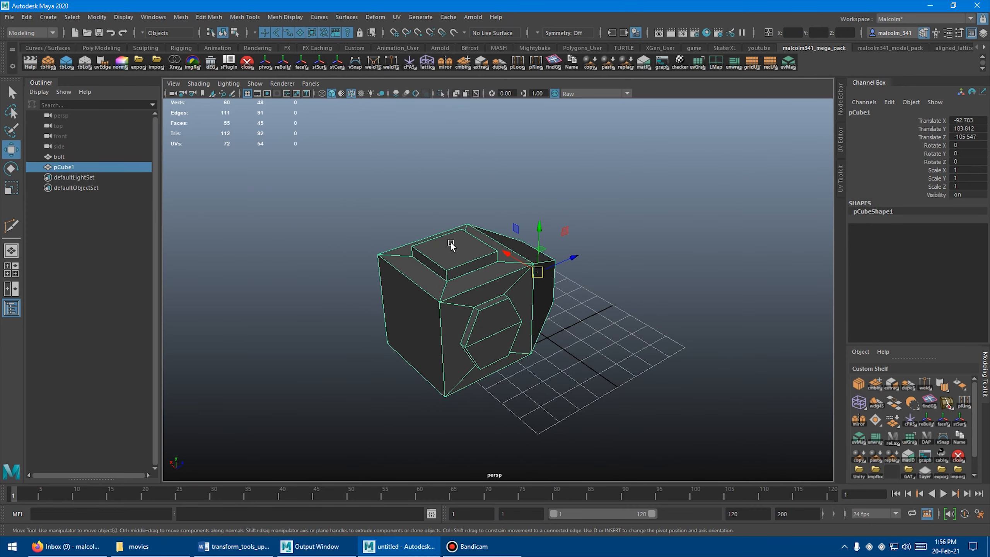
pyautogui.keyDown('alt'); pyautogui.moveTo(451, 242); pyautogui.dragTo(362, 273); pyautogui.keyUp('alt')
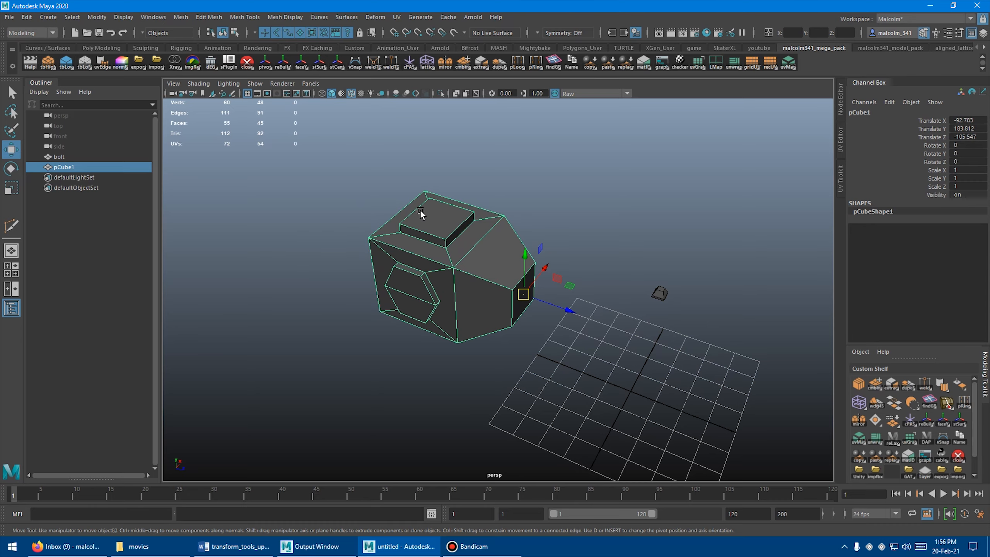
pyautogui.keyDown('alt'); pyautogui.moveTo(420, 209); pyautogui.dragTo(460, 244); pyautogui.keyUp('alt')
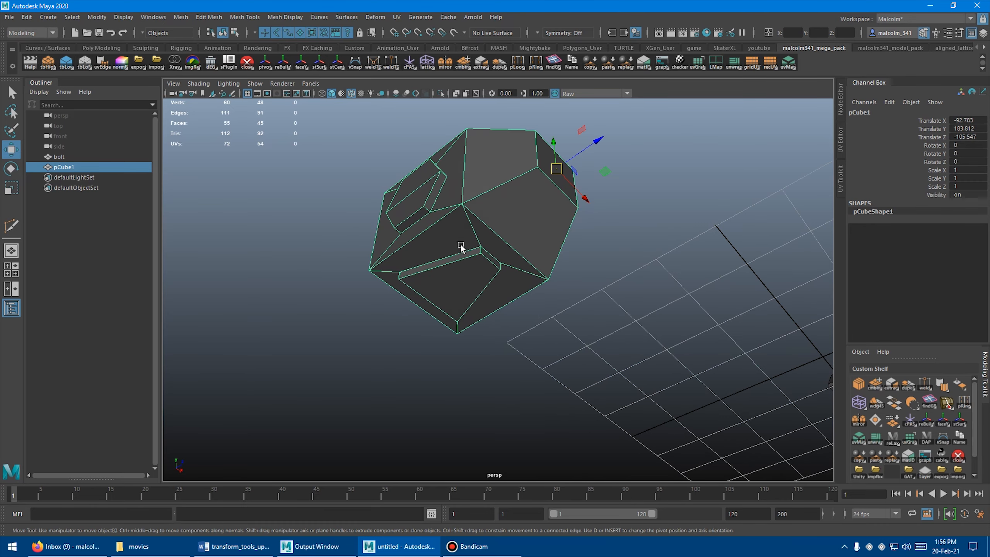
# Step: Select both halves of the raised hexagonal face on the cube and reorient the cube so that this face points straight up
pyautogui.keyDown('alt'); pyautogui.moveTo(465, 290); pyautogui.dragTo(549, 350); pyautogui.keyUp('alt')
pyautogui.keyDown('alt'); pyautogui.moveTo(526, 314); pyautogui.dragTo(549, 268); pyautogui.keyUp('alt')
pyautogui.press('q')
pyautogui.press('F11')
pyautogui.click(544, 269)
pyautogui.keyDown('shift'); pyautogui.click(548, 303); pyautogui.keyUp('shift')
pyautogui.keyDown('alt'); pyautogui.moveTo(547, 304); pyautogui.dragTo(581, 271); pyautogui.keyUp('alt')
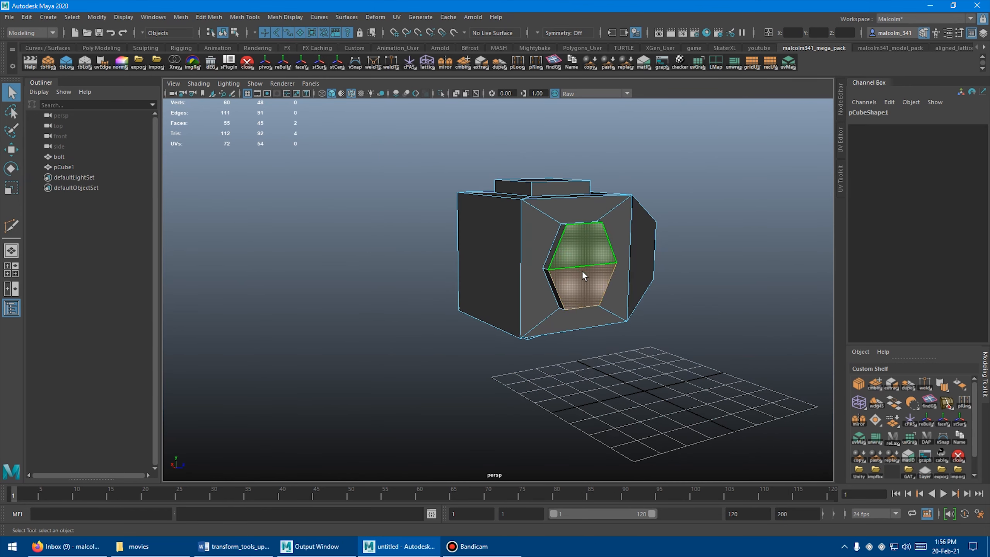
pyautogui.press('F8')
pyautogui.press('w')
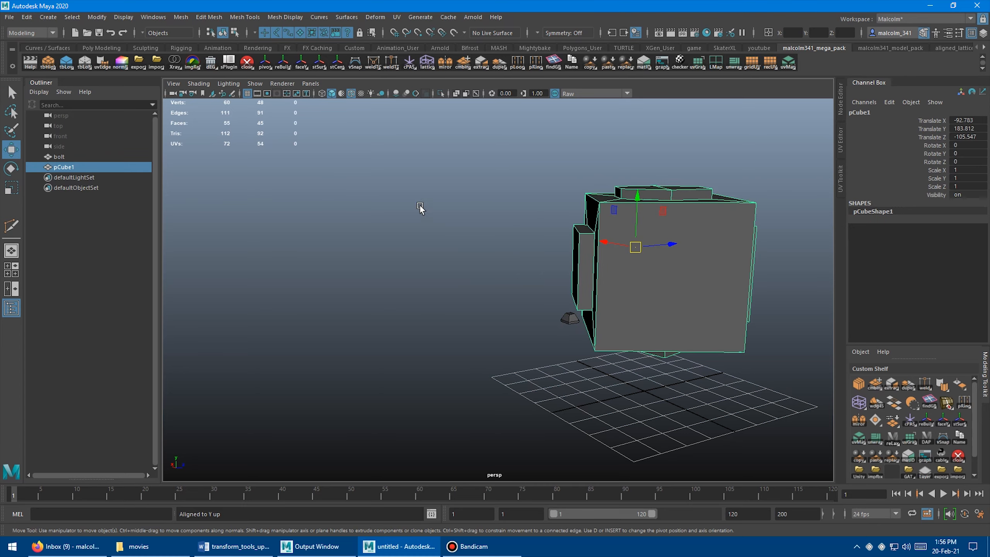
# Step: Select the raised diamond-shaped face on the cube's side and reorient the cube so that this face points straight up
pyautogui.keyDown('alt'); pyautogui.moveTo(420, 210); pyautogui.dragTo(453, 294); pyautogui.keyUp('alt')
pyautogui.press('F11')
pyautogui.click(454, 294)
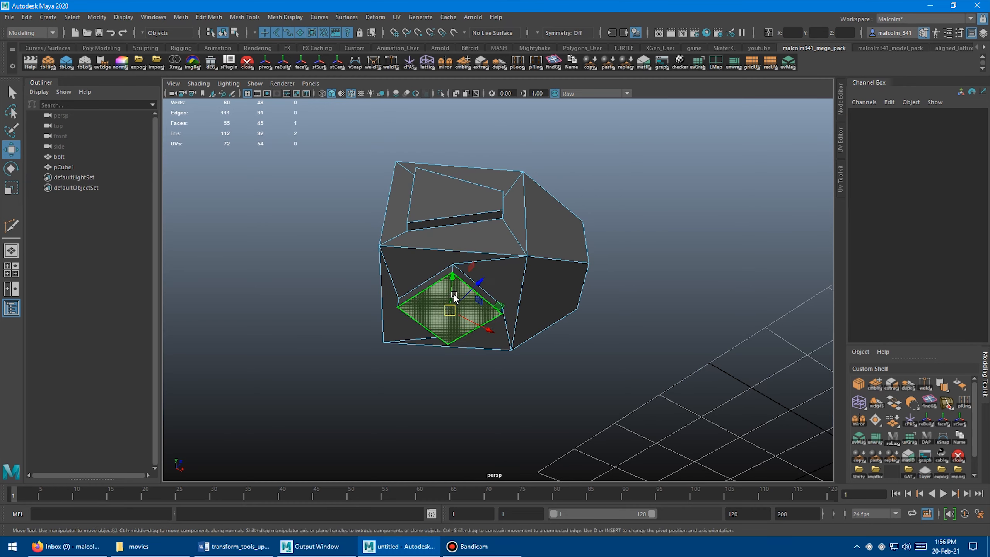
pyautogui.click(298, 62)
pyautogui.moveTo(573, 228); pyautogui.dragTo(433, 223)
pyautogui.keyDown('alt'); pyautogui.moveTo(433, 223); pyautogui.dragTo(530, 194, button='right'); pyautogui.keyUp('alt')
pyautogui.keyDown('alt'); pyautogui.moveTo(524, 161); pyautogui.dragTo(495, 199, button='middle'); pyautogui.keyUp('alt')
pyautogui.keyDown('alt'); pyautogui.moveTo(495, 200); pyautogui.dragTo(540, 183); pyautogui.keyUp('alt')
# Step: Select the small cap face at the tapered end and reorient the cube so that the tapered end points straight up
pyautogui.press('q')
pyautogui.moveTo(585, 183); pyautogui.dragTo(595, 204, button='right')
pyautogui.click(557, 287)
pyautogui.click(525, 312)
pyautogui.keyDown('alt'); pyautogui.moveTo(525, 312); pyautogui.dragTo(638, 293); pyautogui.keyUp('alt')
pyautogui.press('w')
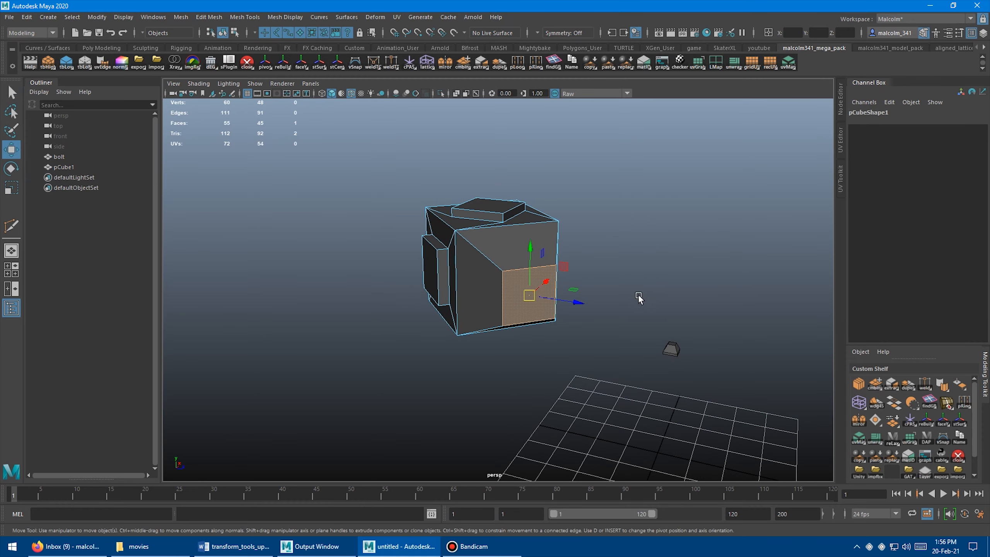
pyautogui.click(301, 61)
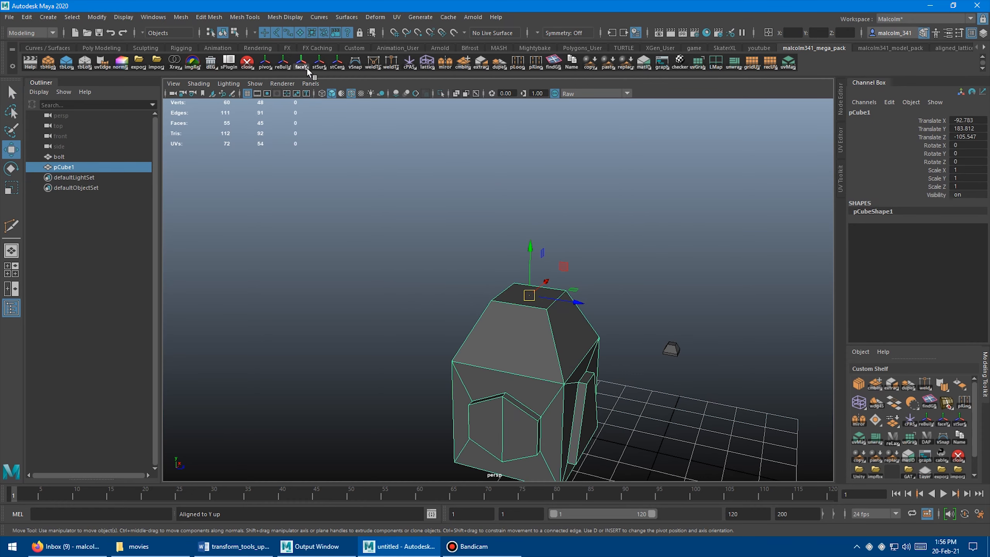
pyautogui.press('f')
pyautogui.keyDown('alt'); pyautogui.moveTo(462, 275); pyautogui.dragTo(532, 239); pyautogui.keyUp('alt')
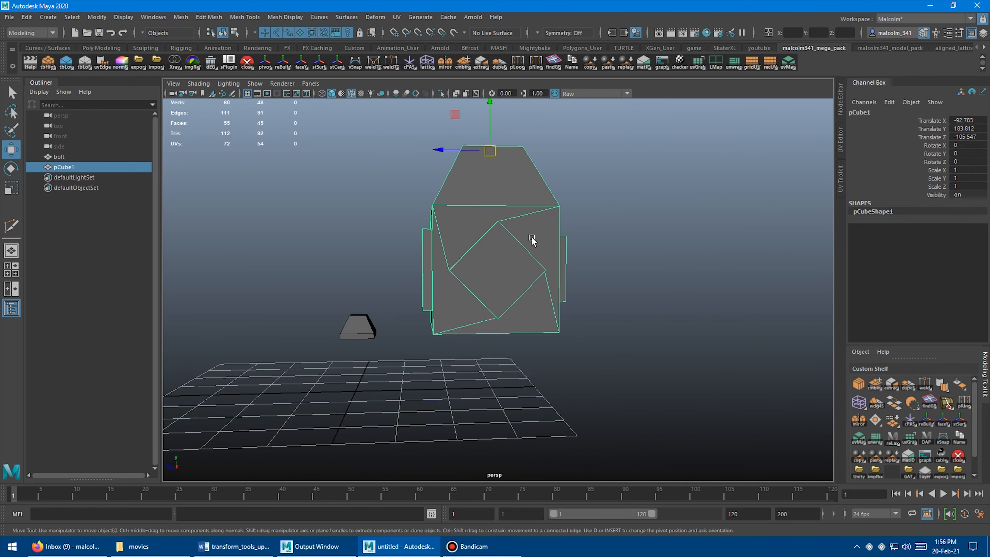
# Step: Select the flat underside opposite the cap and reorient the cube so that this face points straight up
pyautogui.keyDown('alt'); pyautogui.moveTo(486, 299); pyautogui.dragTo(534, 266); pyautogui.keyUp('alt')
pyautogui.press('F11')
pyautogui.click(528, 327)
pyautogui.keyDown('alt'); pyautogui.moveTo(470, 335); pyautogui.dragTo(545, 335); pyautogui.keyUp('alt')
pyautogui.click(301, 63)
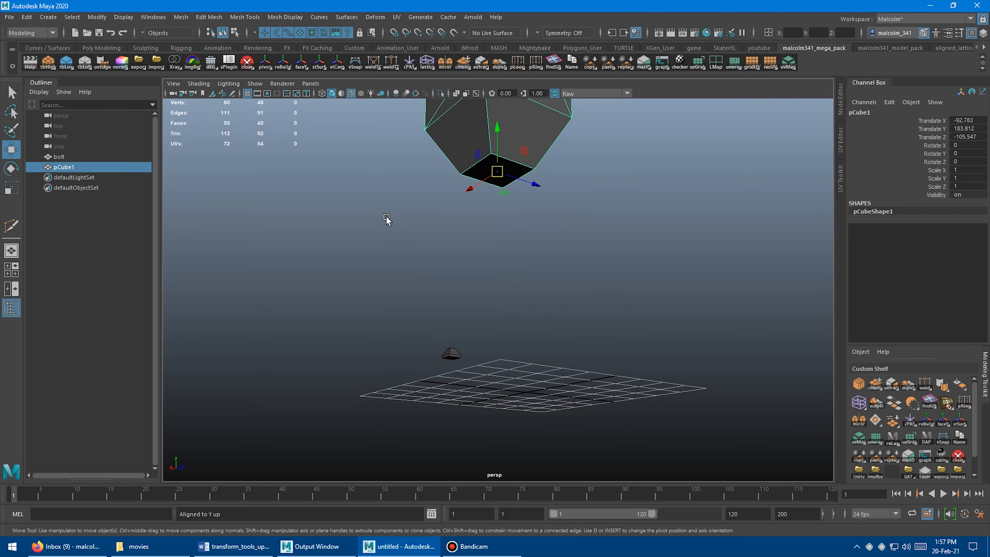
pyautogui.scroll(-3, 387, 217)
pyautogui.keyDown('alt'); pyautogui.moveTo(387, 218); pyautogui.dragTo(438, 228); pyautogui.keyUp('alt')
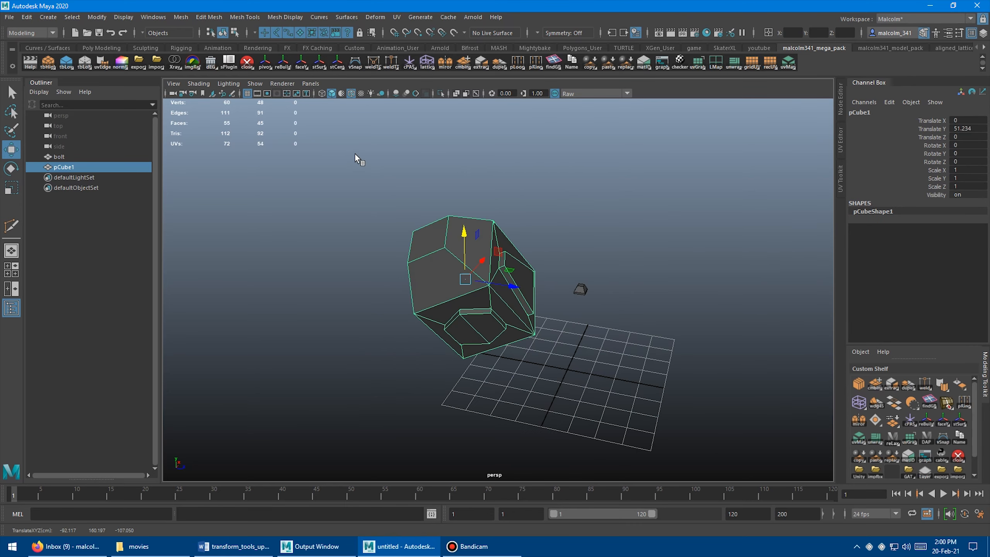
# Step: Select the small cap face of the tilted, frozen cube and reorient the cube so that the cap points straight up
pyautogui.keyDown('alt'); pyautogui.moveTo(355, 157); pyautogui.dragTo(432, 197); pyautogui.keyUp('alt')
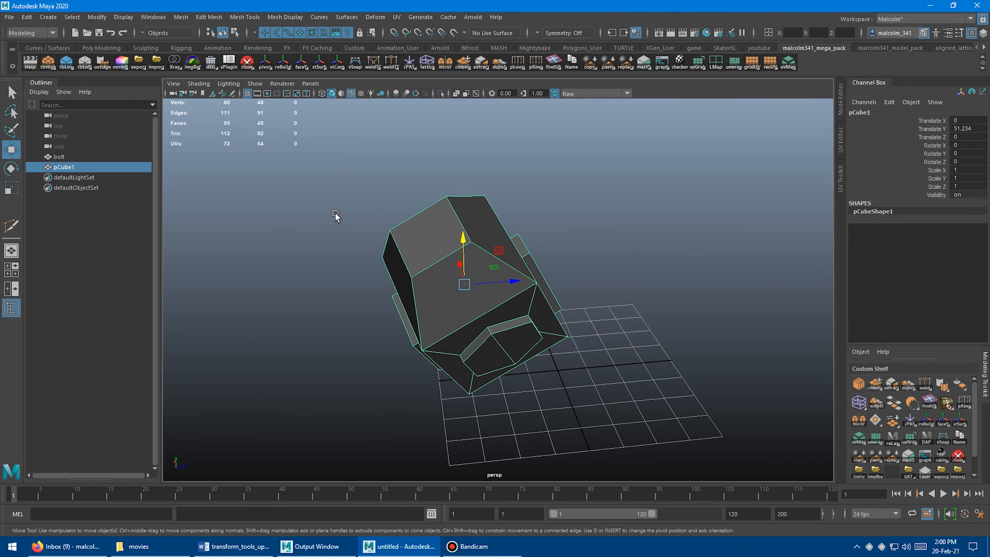
pyautogui.moveTo(352, 206)
pyautogui.keyDown('alt'); pyautogui.mouseDown()
pyautogui.moveTo(453, 193)
pyautogui.moveTo(309, 199)
pyautogui.moveTo(364, 203)
pyautogui.mouseUp(); pyautogui.keyUp('alt')
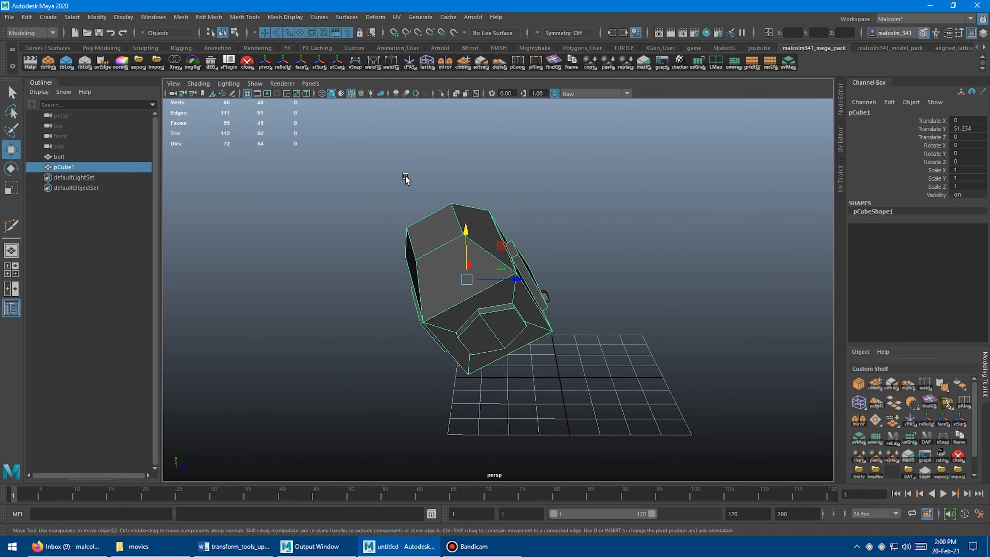
pyautogui.keyDown('alt'); pyautogui.moveTo(404, 177); pyautogui.dragTo(400, 213); pyautogui.keyUp('alt')
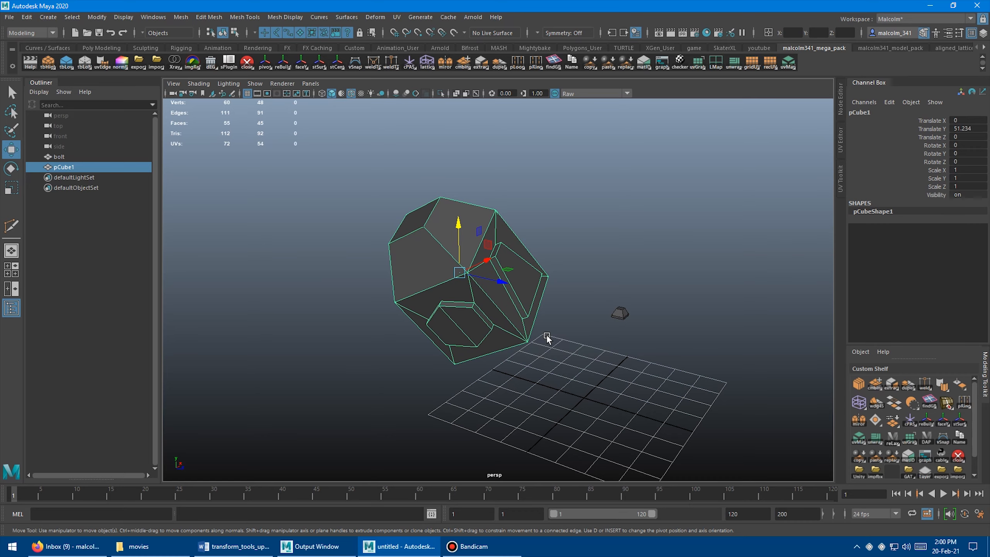
pyautogui.keyDown('alt'); pyautogui.moveTo(474, 206); pyautogui.dragTo(538, 183); pyautogui.keyUp('alt')
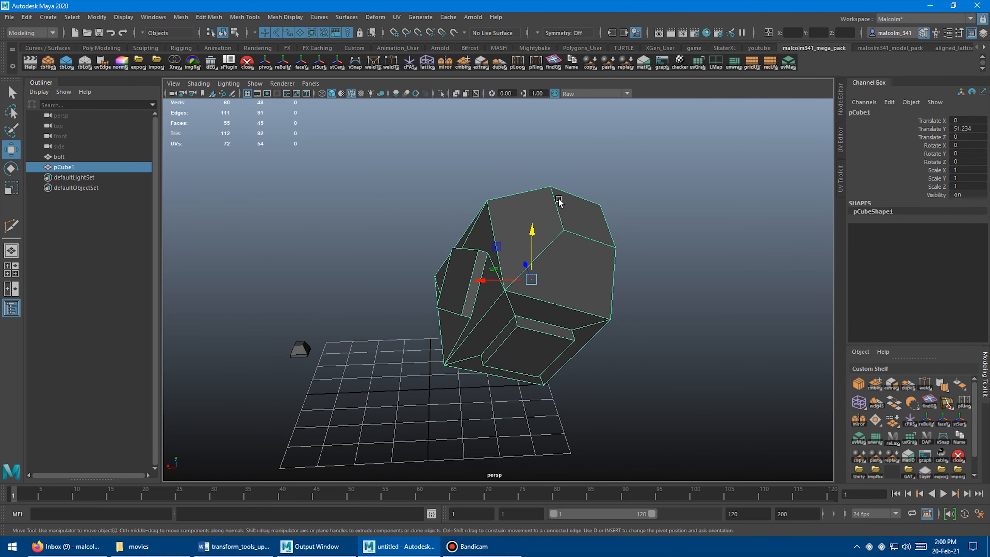
pyautogui.press('q')
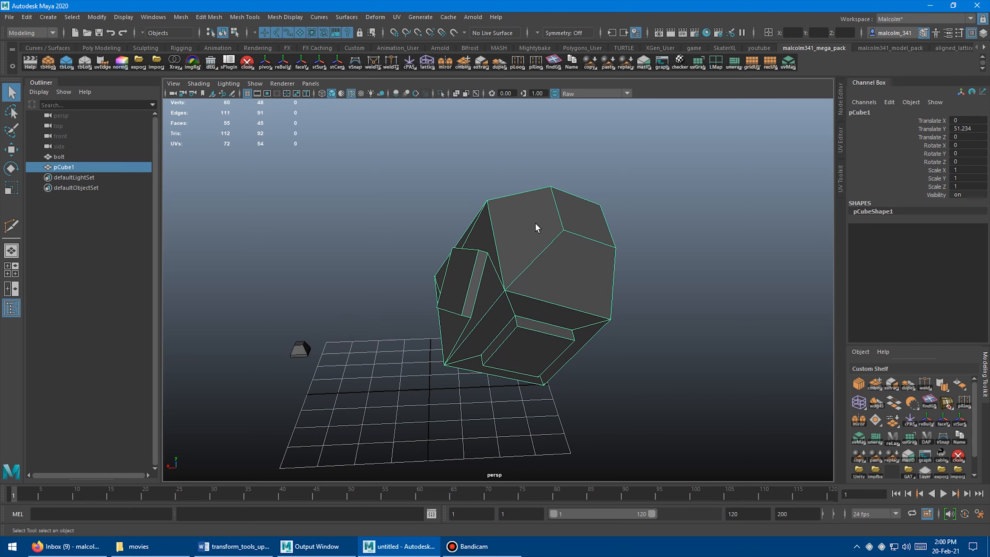
pyautogui.moveTo(525, 209); pyautogui.dragTo(520, 238, button='right')
pyautogui.click(582, 225)
pyautogui.press('w')
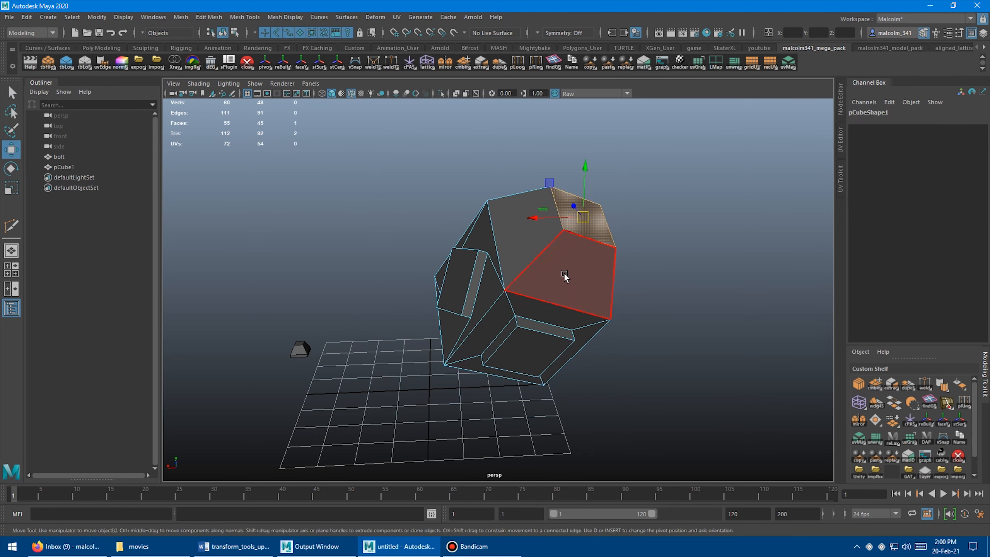
pyautogui.click(301, 61)
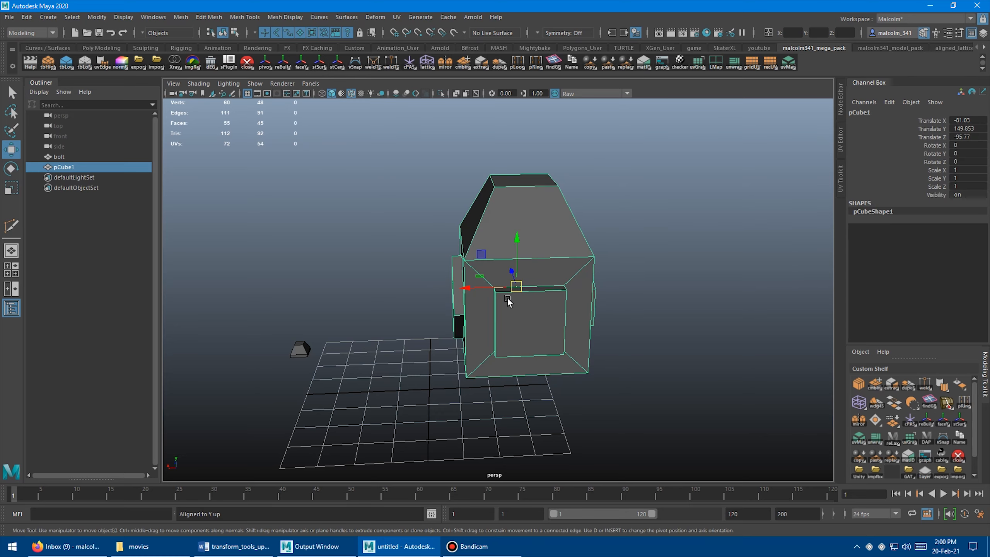
# Step: Select a sloped face beside the cap and reorient the cube so that this sloped face points straight up
pyautogui.keyDown('alt'); pyautogui.moveTo(587, 286); pyautogui.dragTo(495, 218); pyautogui.keyUp('alt')
pyautogui.press('F11')
pyautogui.click(480, 207)
pyautogui.keyDown('alt'); pyautogui.moveTo(401, 199); pyautogui.dragTo(379, 195, button='right'); pyautogui.keyUp('alt')
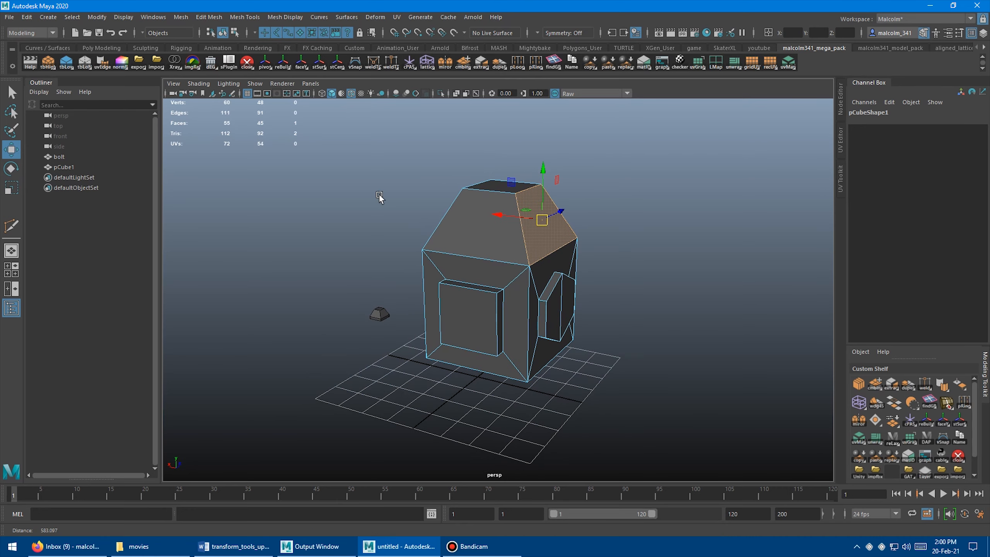
pyautogui.click(300, 62)
pyautogui.keyDown('alt'); pyautogui.moveTo(382, 164); pyautogui.dragTo(536, 289); pyautogui.keyUp('alt')
# Step: Select the cube's large plain base face and reorient the cube so that the base points straight up
pyautogui.moveTo(419, 251); pyautogui.dragTo(421, 269, button='right')
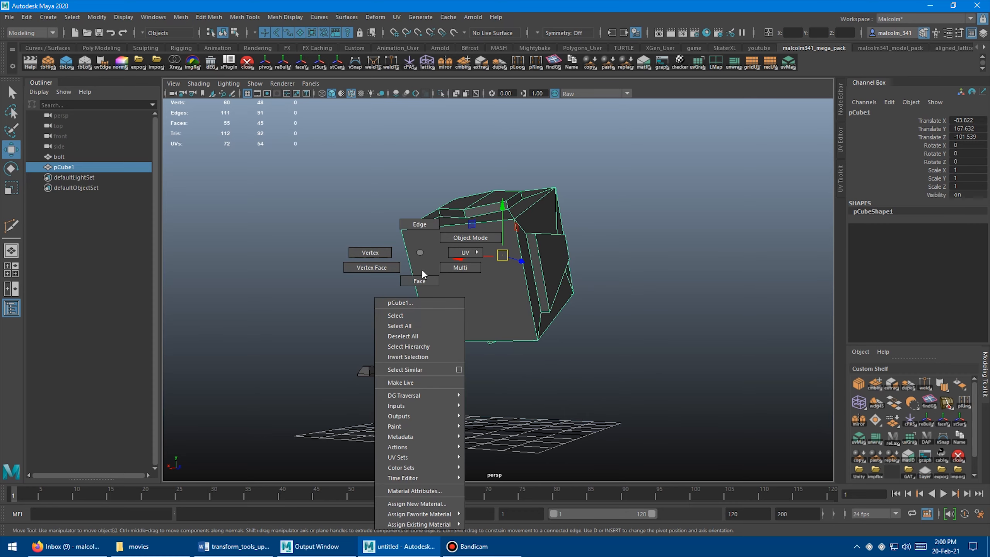
pyautogui.click(405, 281)
pyautogui.keyDown('alt'); pyautogui.moveTo(338, 184); pyautogui.dragTo(338, 221); pyautogui.keyUp('alt')
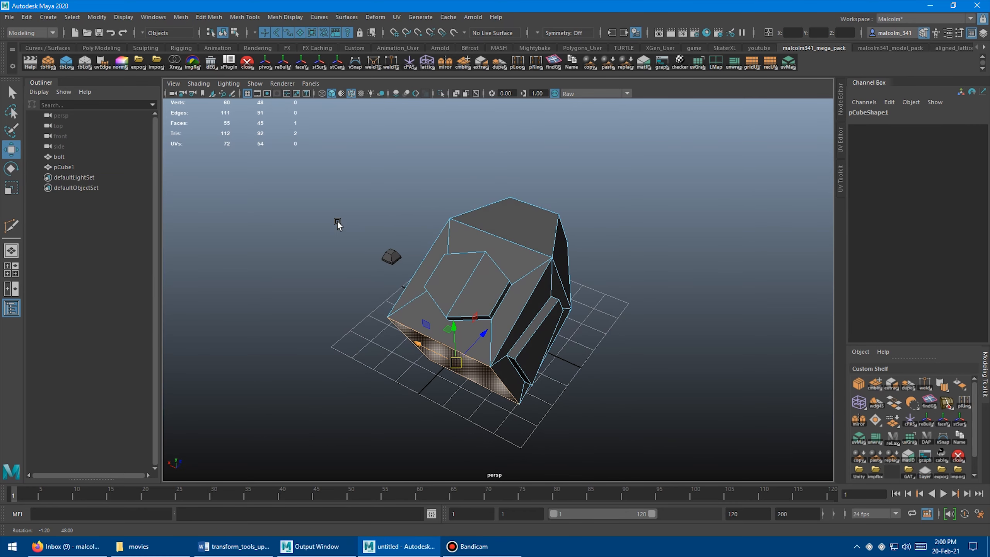
pyautogui.click(300, 63)
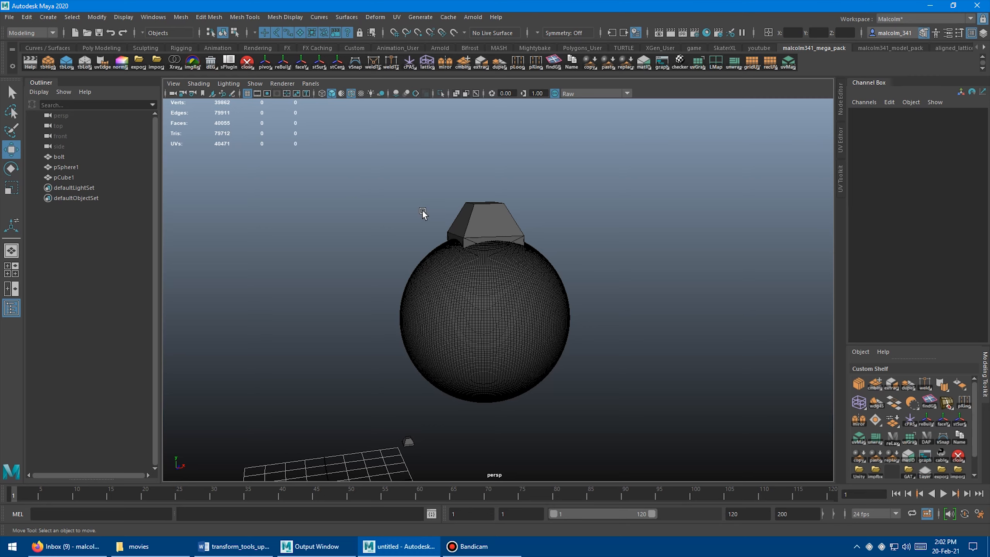
# Step: Combine the cube and the dense sphere into one mesh, selecting the sphere last
pyautogui.moveTo(375, 211)
pyautogui.keyDown('alt'); pyautogui.mouseDown()
pyautogui.moveTo(327, 214)
pyautogui.moveTo(358, 210)
pyautogui.mouseUp(); pyautogui.keyUp('alt')
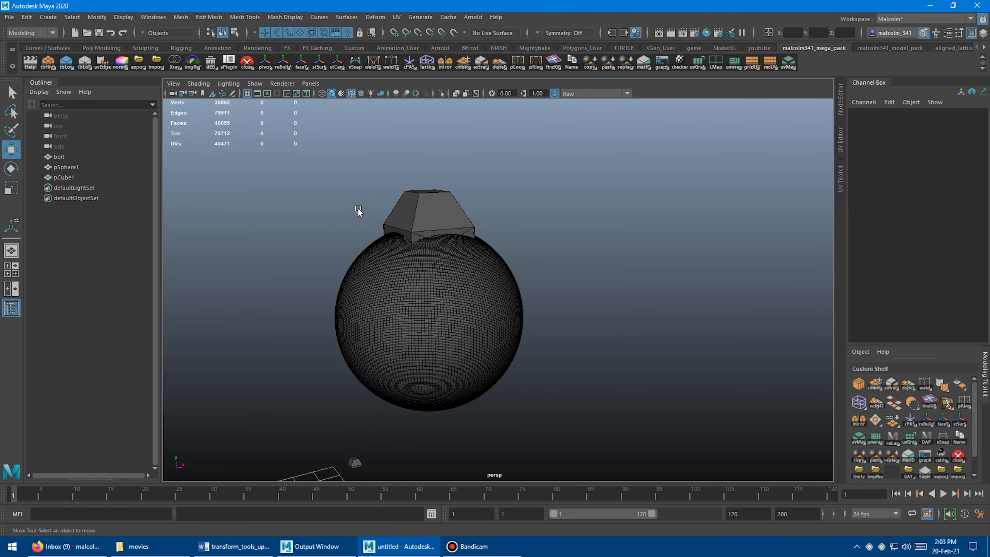
pyautogui.click(415, 200)
pyautogui.keyDown('shift'); pyautogui.click(377, 289); pyautogui.keyUp('shift')
pyautogui.click(873, 391)
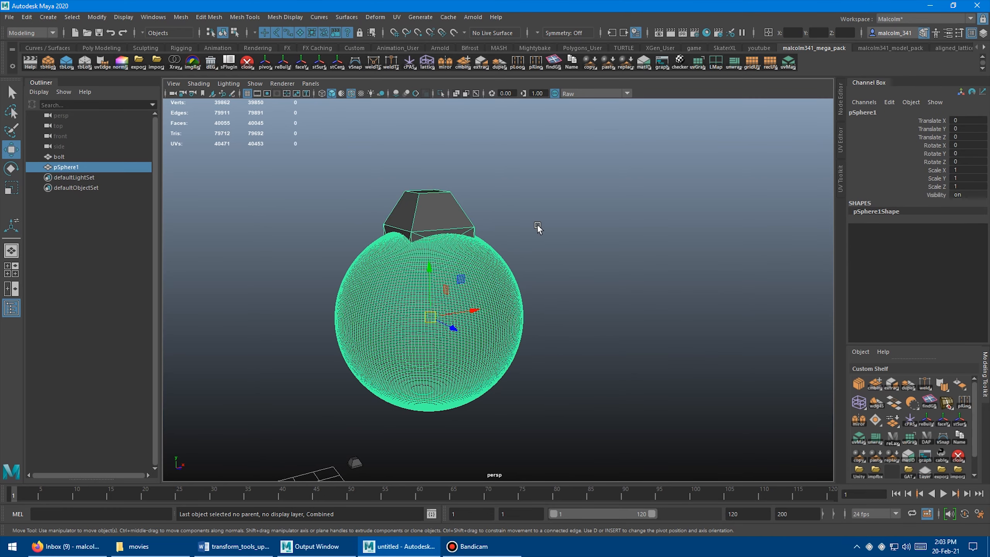
# Step: Rotate the combined mesh to about 18.8, 6.6 and 18.1 degrees in X, Y and Z, and freeze its transformations
pyautogui.keyDown('alt'); pyautogui.moveTo(537, 226); pyautogui.dragTo(534, 235); pyautogui.keyUp('alt')
pyautogui.keyDown('alt'); pyautogui.moveTo(535, 235); pyautogui.dragTo(554, 222, button='right'); pyautogui.keyUp('alt')
pyautogui.keyDown('alt'); pyautogui.moveTo(554, 222); pyautogui.dragTo(596, 221, button='middle'); pyautogui.keyUp('alt')
pyautogui.keyDown('alt'); pyautogui.moveTo(596, 221); pyautogui.dragTo(603, 213); pyautogui.keyUp('alt')
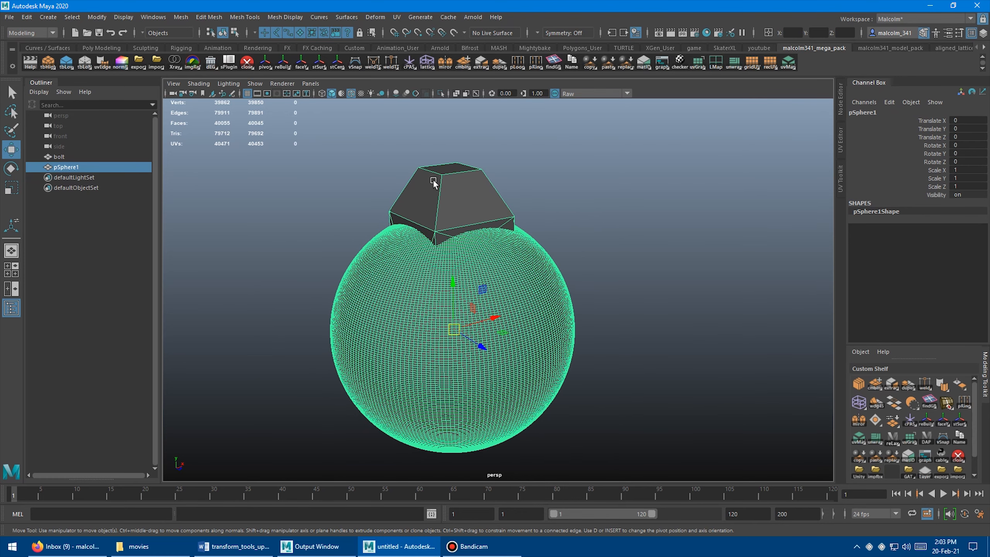
pyautogui.keyDown('alt'); pyautogui.moveTo(541, 188); pyautogui.dragTo(448, 188, button='right'); pyautogui.keyUp('alt')
pyautogui.keyDown('alt'); pyautogui.moveTo(474, 192); pyautogui.dragTo(439, 183); pyautogui.keyUp('alt')
pyautogui.keyDown('alt'); pyautogui.moveTo(438, 183); pyautogui.dragTo(519, 182, button='right'); pyautogui.keyUp('alt')
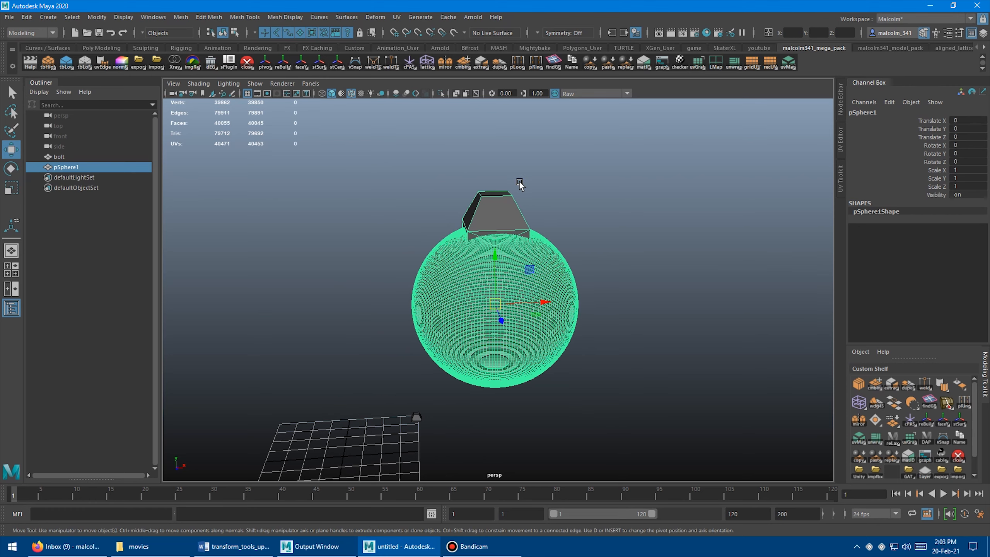
pyautogui.keyDown('alt'); pyautogui.moveTo(435, 177); pyautogui.dragTo(452, 190); pyautogui.keyUp('alt')
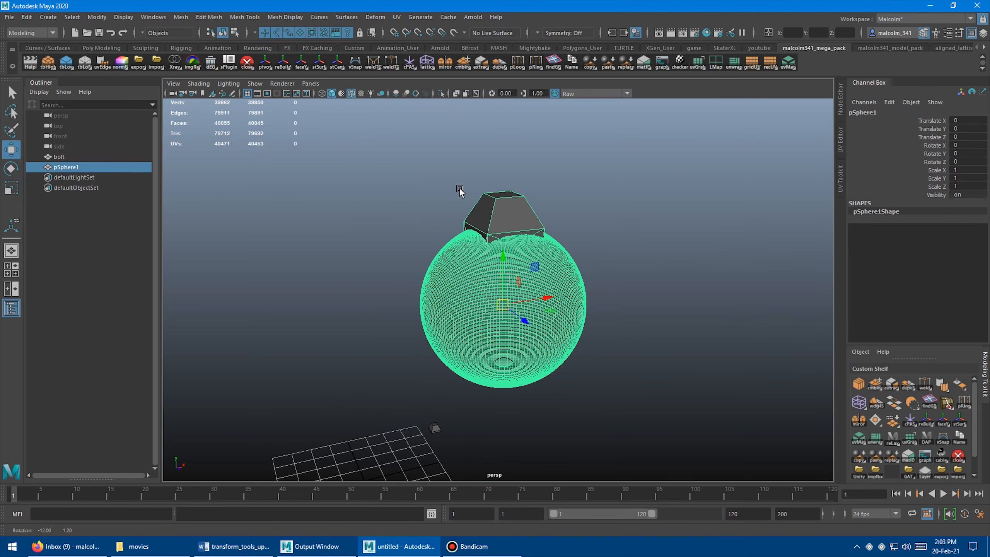
pyautogui.keyDown('alt'); pyautogui.moveTo(453, 190); pyautogui.dragTo(428, 191, button='right'); pyautogui.keyUp('alt')
pyautogui.press('e')
pyautogui.moveTo(485, 279); pyautogui.dragTo(499, 300)
pyautogui.click(97, 16)
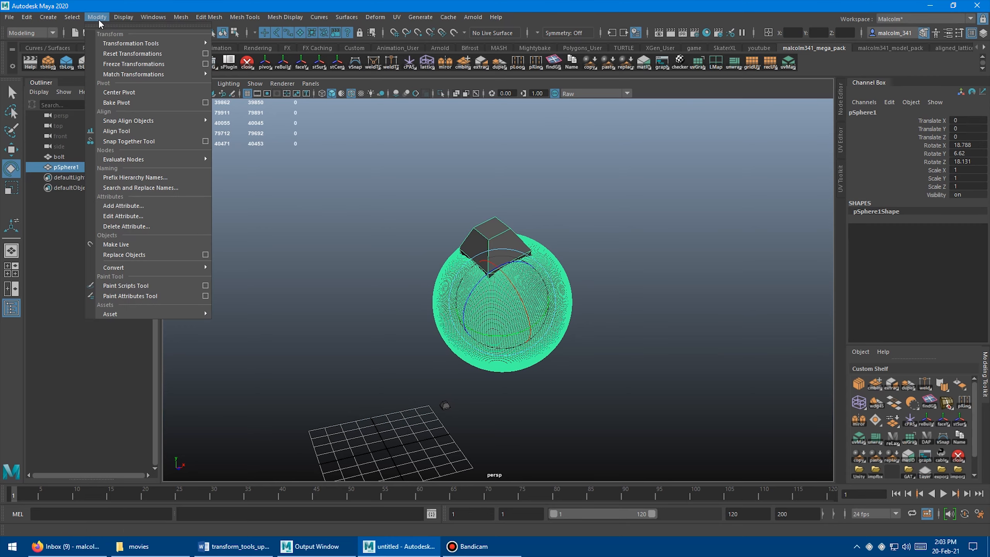
pyautogui.click(144, 62)
# Step: Select the small cap face on the combined mesh and reorient the whole object so that this face points straight up
pyautogui.keyDown('alt'); pyautogui.moveTo(363, 177); pyautogui.dragTo(497, 170, button='right'); pyautogui.keyUp('alt')
pyautogui.press('q')
pyautogui.moveTo(437, 163); pyautogui.dragTo(438, 185, button='right')
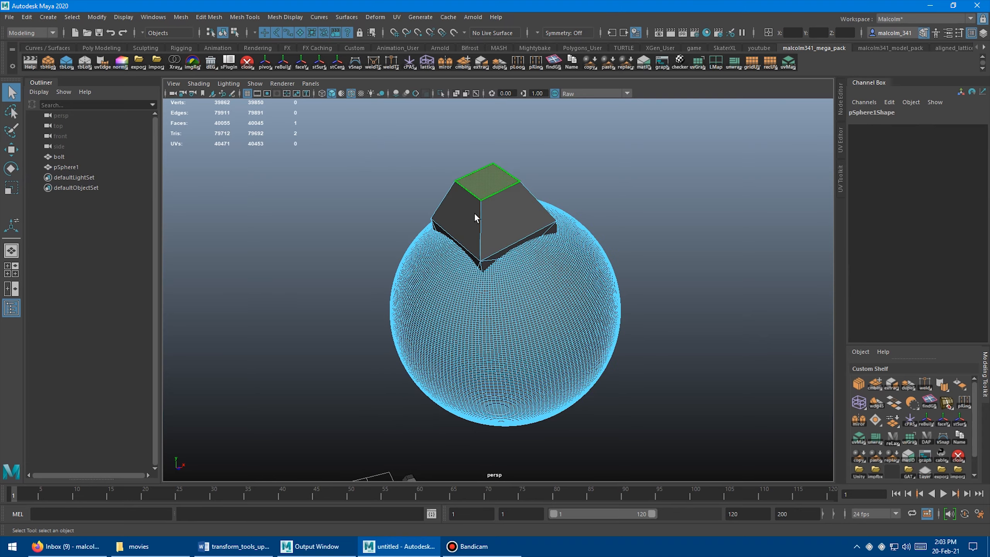
pyautogui.press('w')
pyautogui.click(477, 213)
pyautogui.keyDown('alt'); pyautogui.moveTo(477, 212); pyautogui.dragTo(510, 285); pyautogui.keyUp('alt')
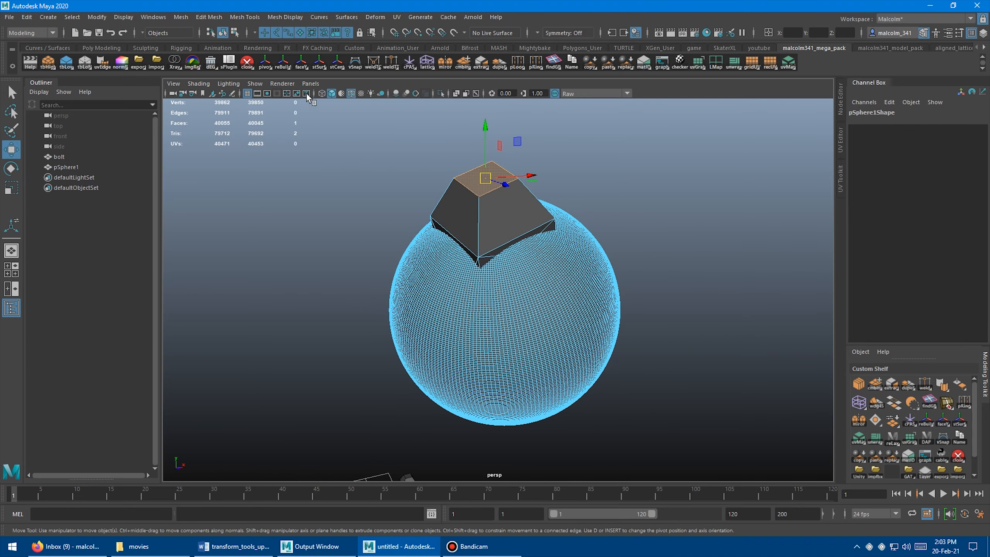
pyautogui.click(301, 64)
pyautogui.keyDown('alt'); pyautogui.moveTo(463, 176); pyautogui.dragTo(315, 171, button='right'); pyautogui.keyUp('alt')
pyautogui.keyDown('alt'); pyautogui.moveTo(316, 171); pyautogui.dragTo(343, 212); pyautogui.keyUp('alt')
pyautogui.keyDown('alt'); pyautogui.moveTo(343, 212); pyautogui.dragTo(475, 195, button='right'); pyautogui.keyUp('alt')
pyautogui.keyDown('alt'); pyautogui.moveTo(475, 194); pyautogui.dragTo(531, 171); pyautogui.keyUp('alt')
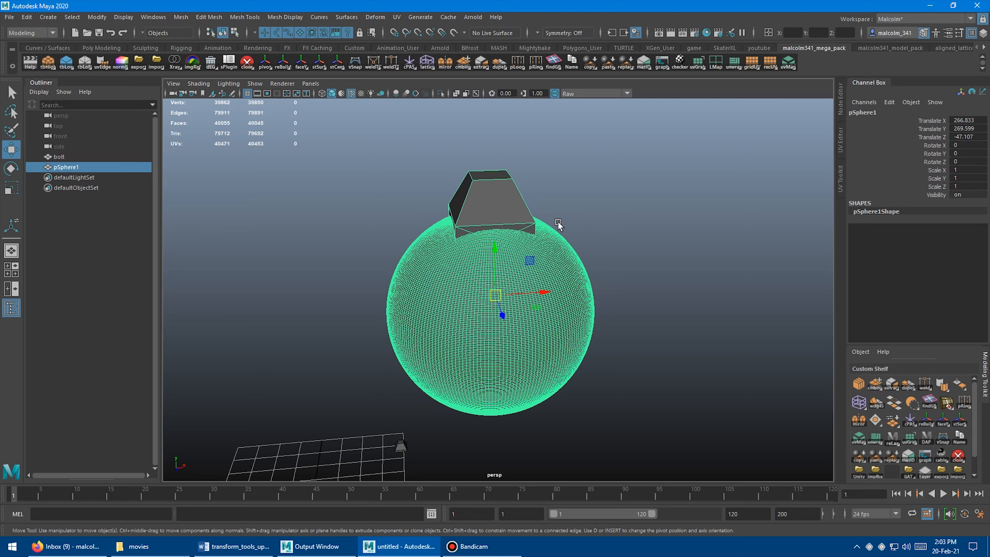
pyautogui.keyDown('alt'); pyautogui.moveTo(560, 216); pyautogui.dragTo(601, 196); pyautogui.keyUp('alt')
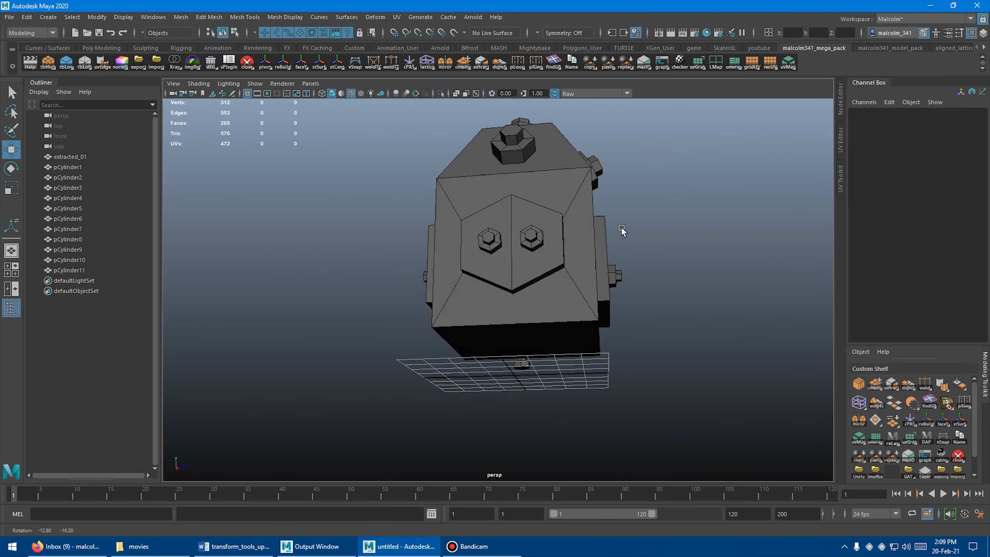
# Step: Place aligned copies of the bolt on the cube's faces and in rows around the large sphere
pyautogui.keyDown('alt'); pyautogui.moveTo(623, 228); pyautogui.dragTo(375, 124); pyautogui.keyUp('alt')
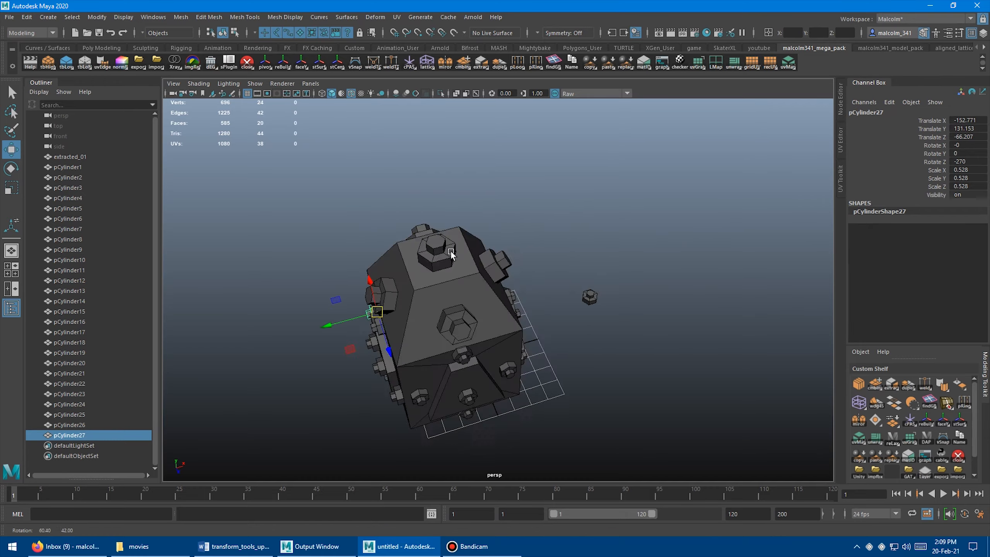
pyautogui.moveTo(504, 288); pyautogui.dragTo(523, 202, button='right')
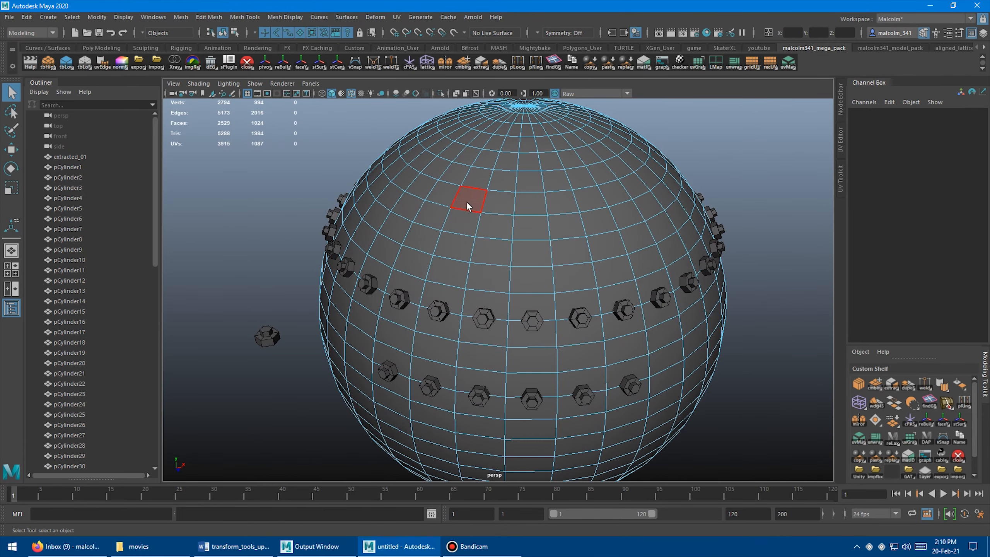
pyautogui.keyDown('shift'); pyautogui.click(501, 245); pyautogui.keyUp('shift')
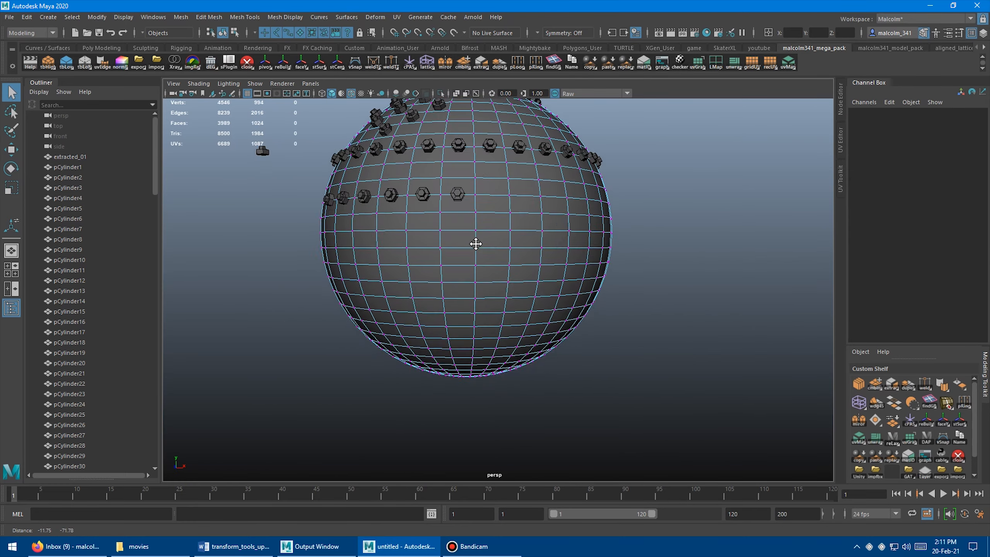
# Step: Place aligned copies of the small sphere and of the bolt on the vertices of the tapered cubes
pyautogui.keyDown('alt'); pyautogui.moveTo(475, 243); pyautogui.dragTo(536, 324); pyautogui.keyUp('alt')
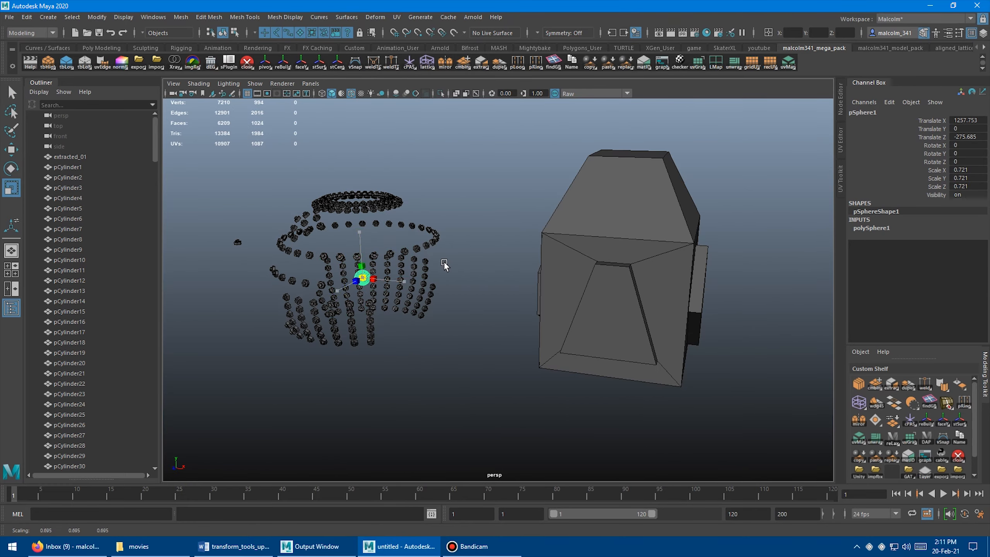
pyautogui.moveTo(632, 211); pyautogui.dragTo(609, 211, button='right')
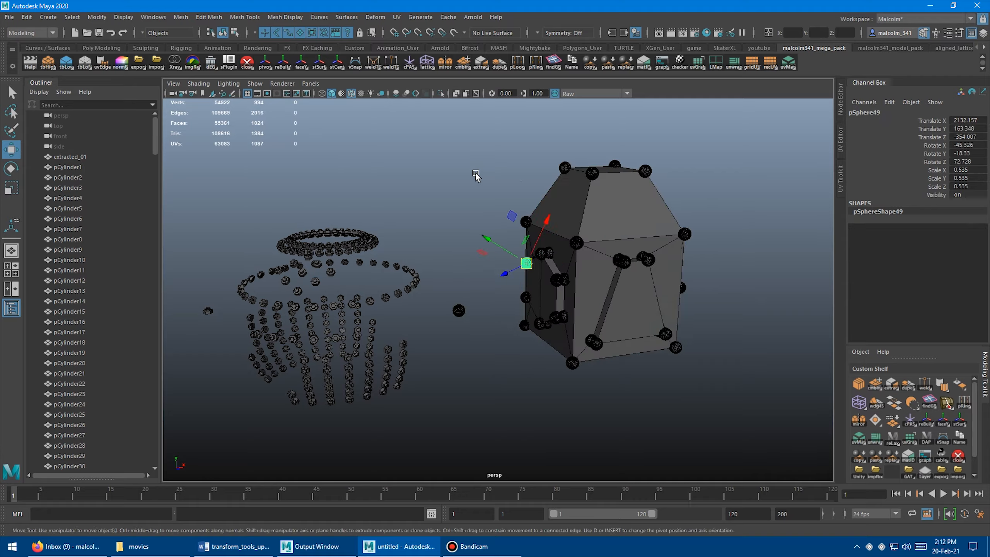
pyautogui.keyDown('alt'); pyautogui.moveTo(609, 210); pyautogui.dragTo(603, 287); pyautogui.keyUp('alt')
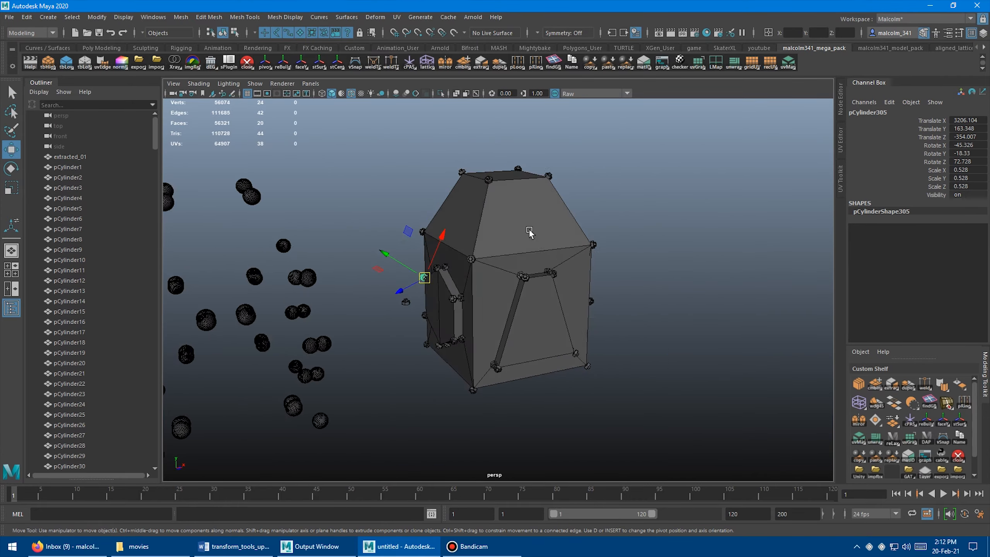